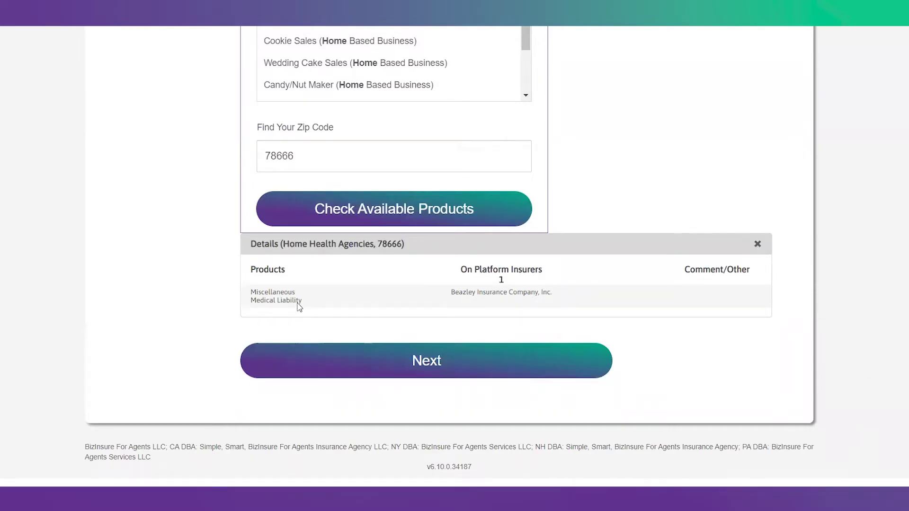
Step: Accept the Home Health Agencies product check for zip 78666 and proceed to Your Information
scroll(166, 218, "up", 4)
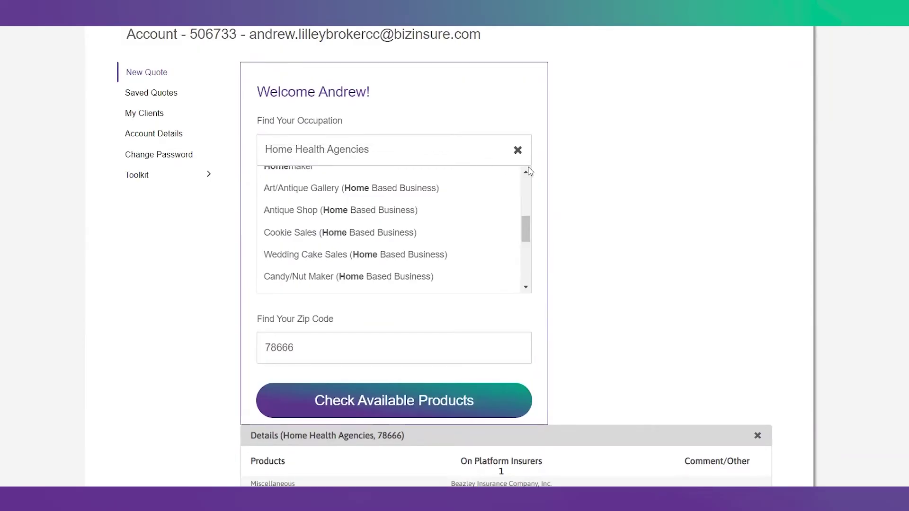
scroll(620, 171, "up", 3)
scroll(598, 302, "down", 3)
scroll(598, 302, "down", 4)
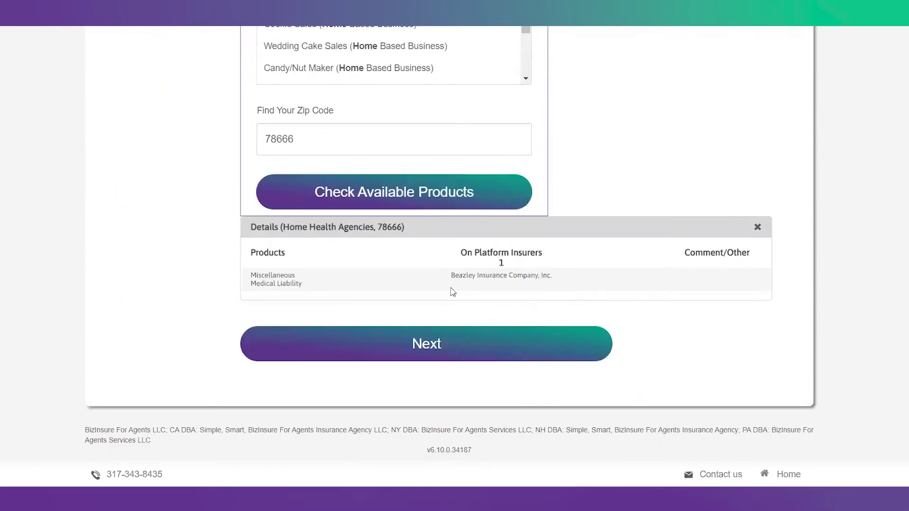
left_click(428, 338)
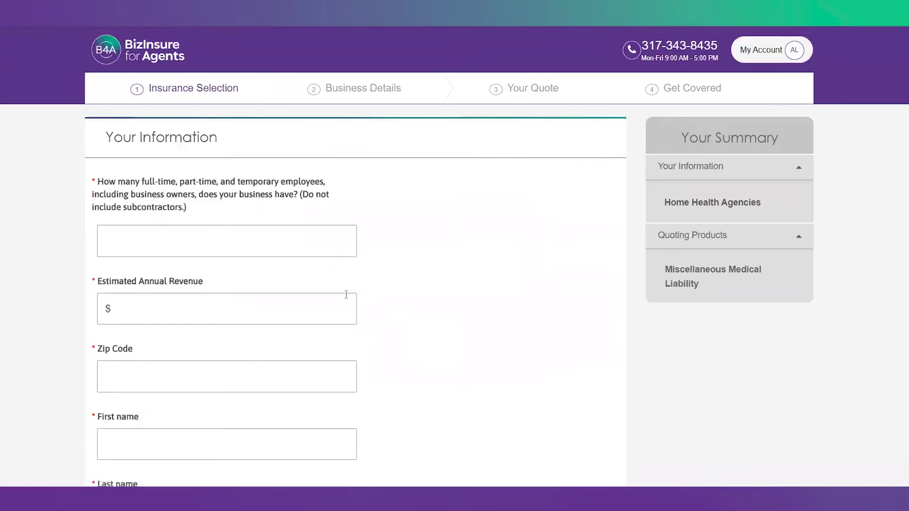
Step: Enter 3 employees, $100,000 annual revenue and zip 78666 - SAN MARCOS, TX
scroll(201, 189, "down", 2)
left_click(200, 189)
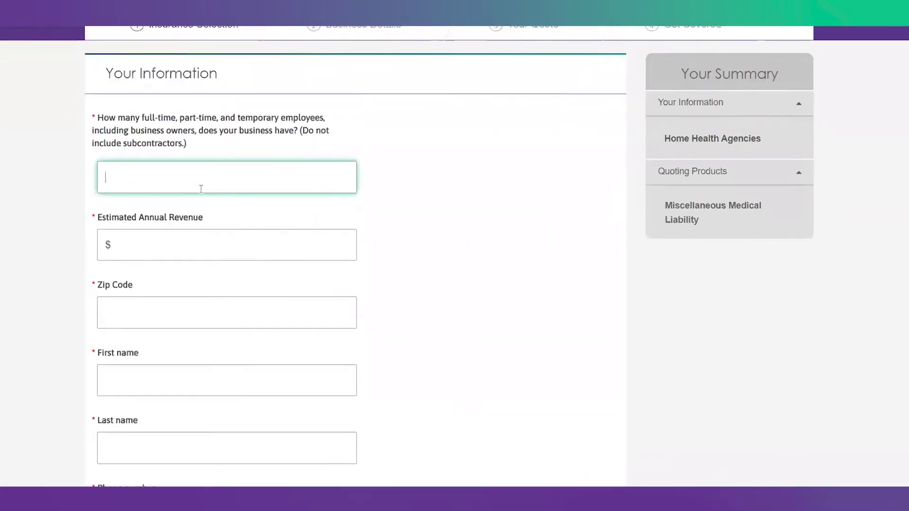
type("3")
key("Tab")
type("100000")
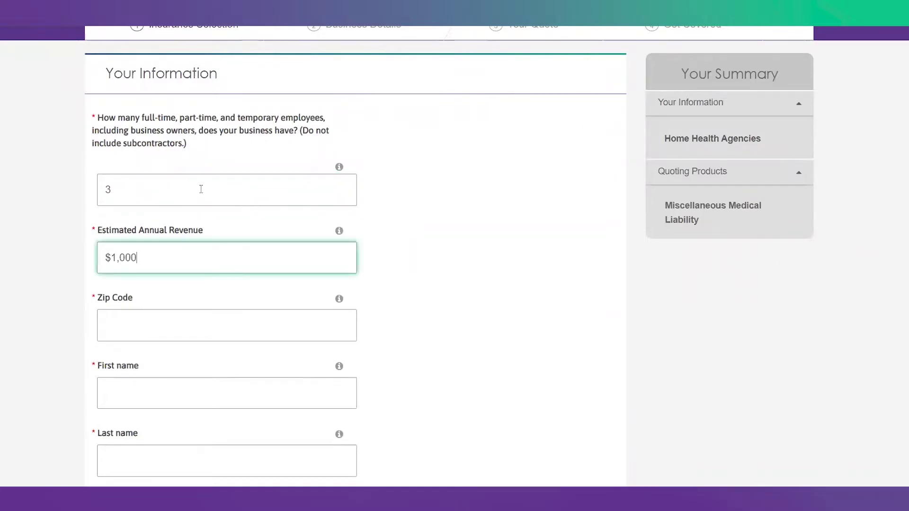
left_click(137, 315)
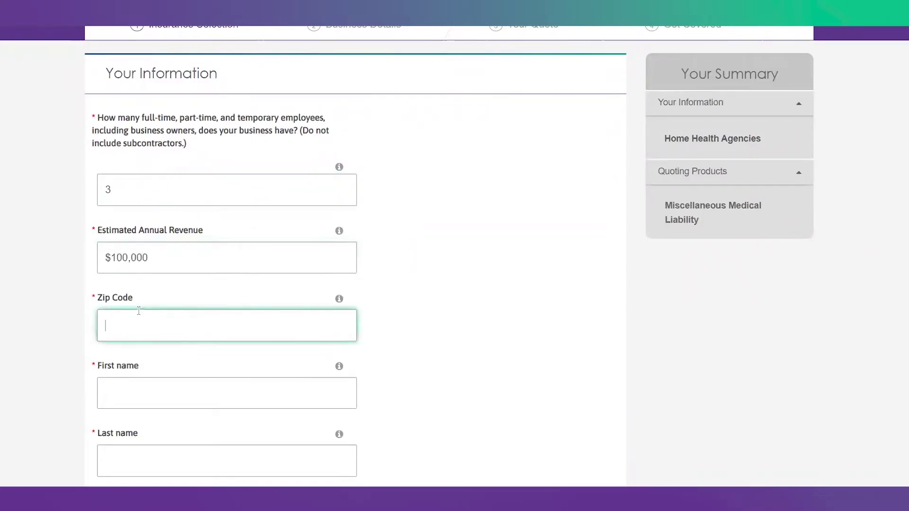
type("78666")
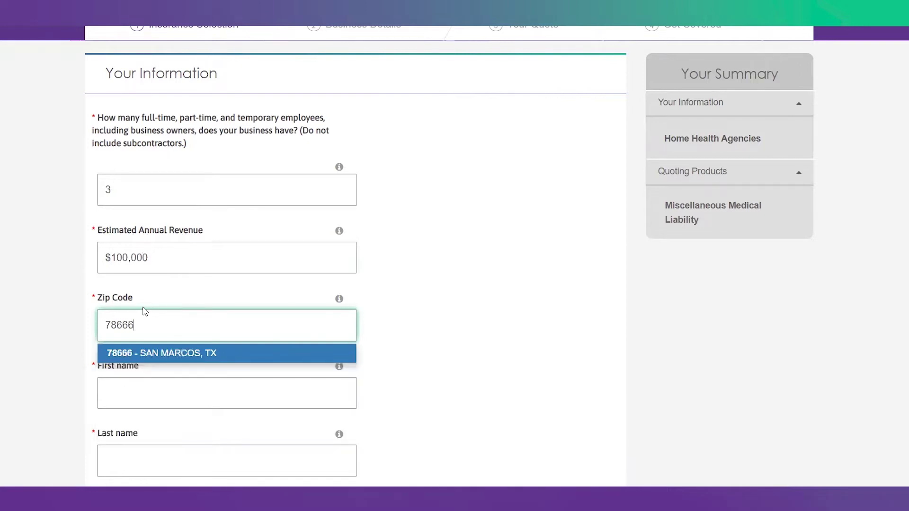
left_click(150, 351)
Step: Fill in the contact's first name, last name and phone number, then continue
scroll(146, 351, "down", 3)
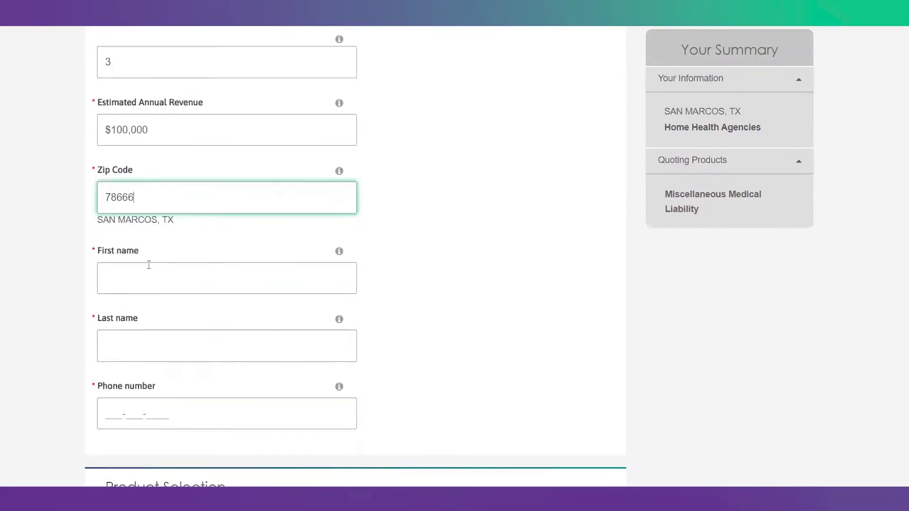
left_click(142, 274)
scroll(143, 274, "down", 1)
key("Tab")
key("Tab")
type("512-000-0000")
scroll(544, 264, "down", 5)
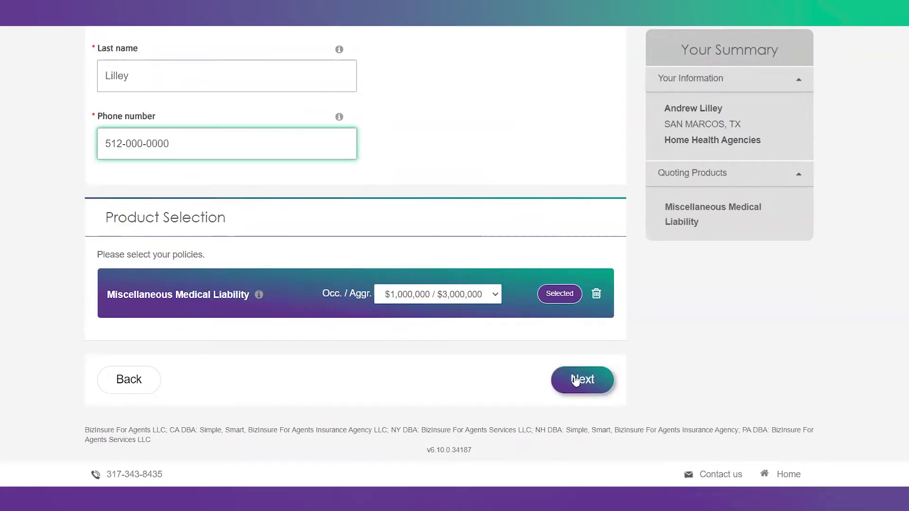
left_click(573, 378)
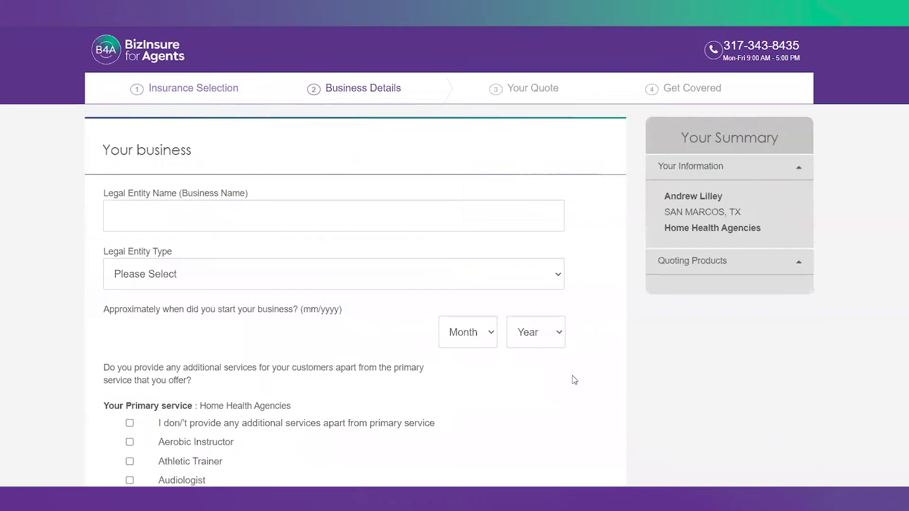
Step: Enter the business's legal name and set Legal Entity Type to LLC
left_click(187, 214)
type("Andrew")
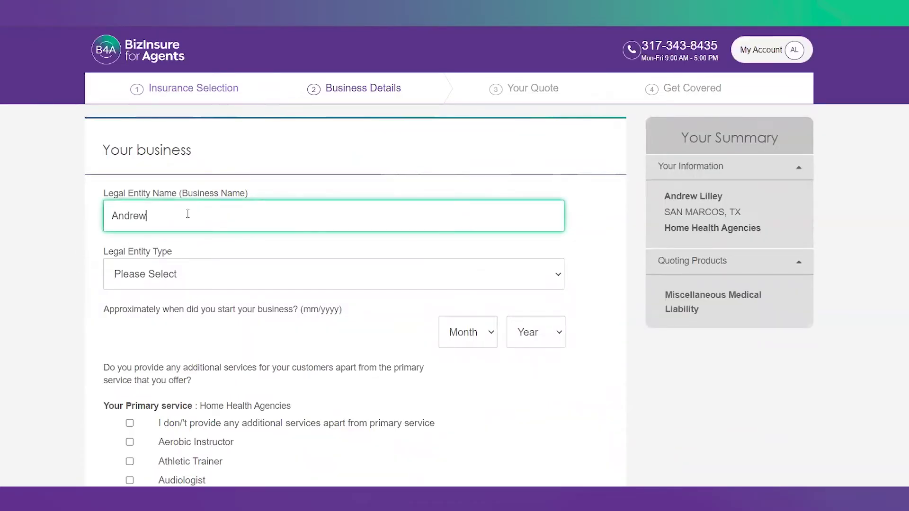
type("'s Home Care Services LLC")
left_click(171, 277)
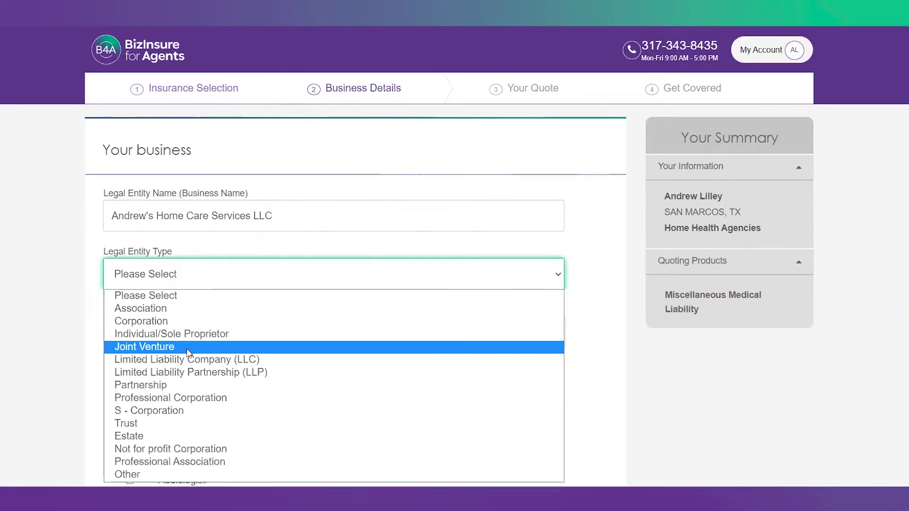
left_click(184, 360)
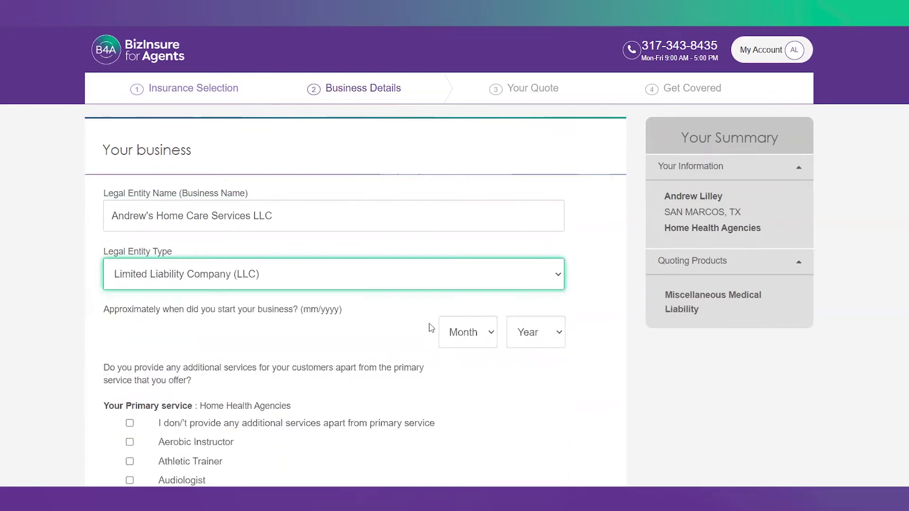
Step: Set the business start date to May 2023
left_click(469, 333)
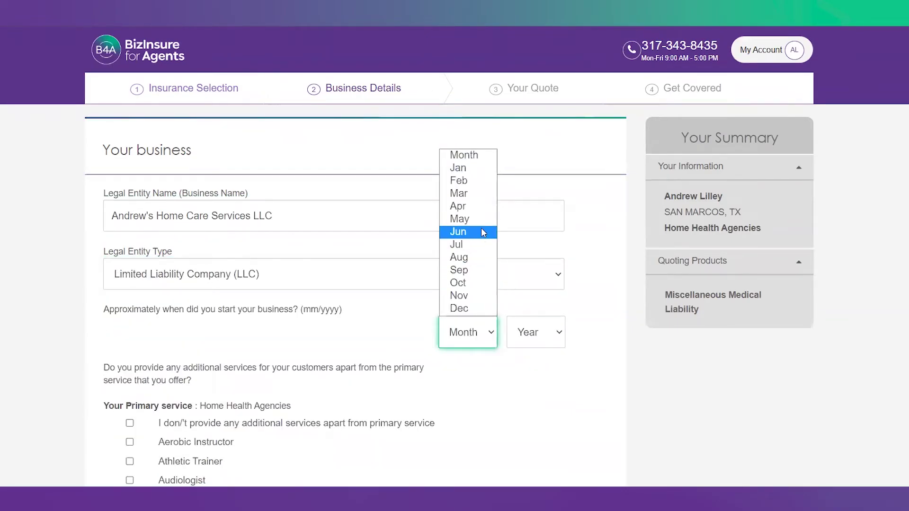
left_click(459, 218)
left_click(535, 332)
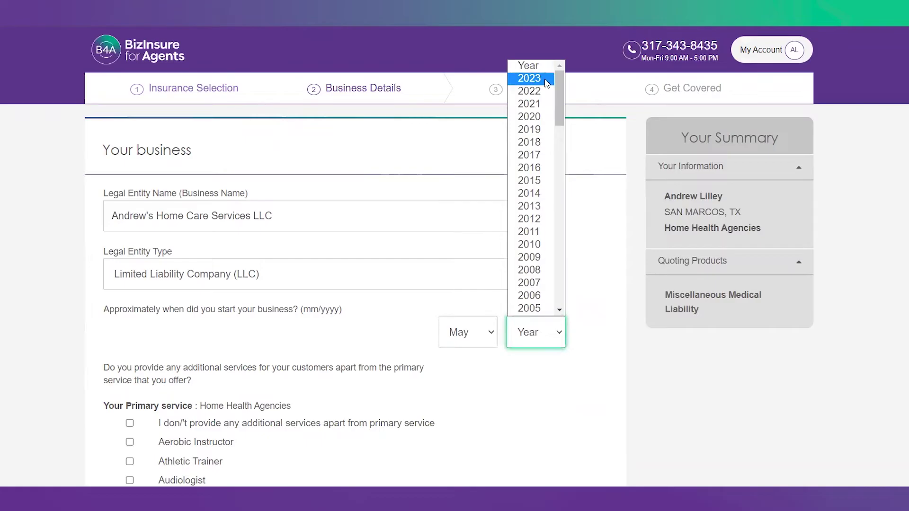
scroll(361, 157, "down", 4)
scroll(344, 207, "down", 1)
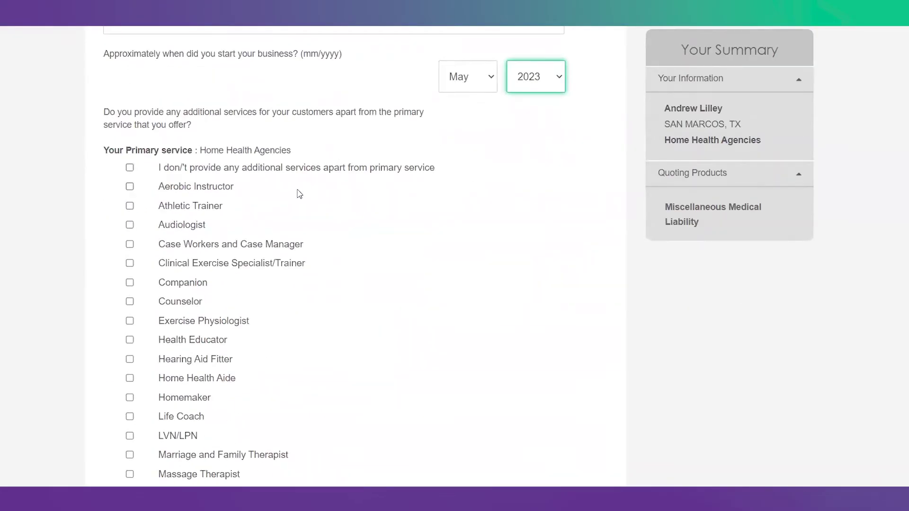
scroll(299, 194, "down", 5)
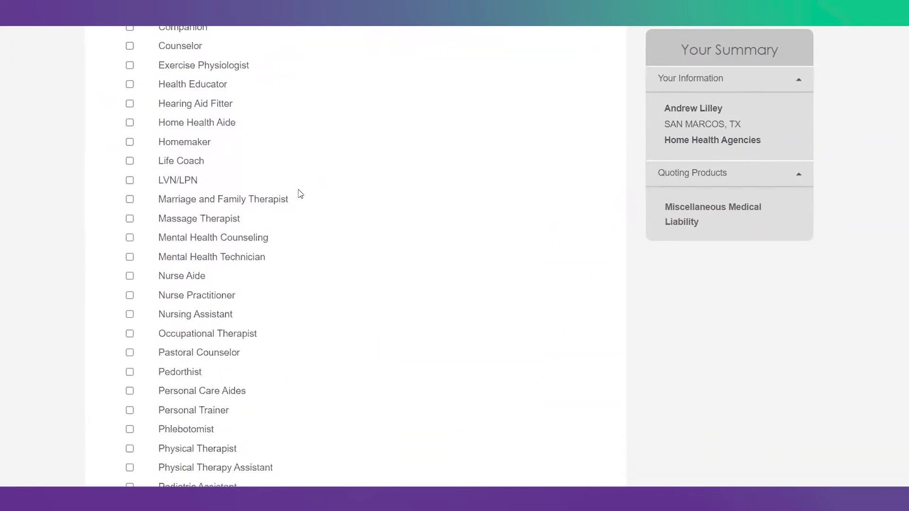
scroll(299, 194, "down", 4)
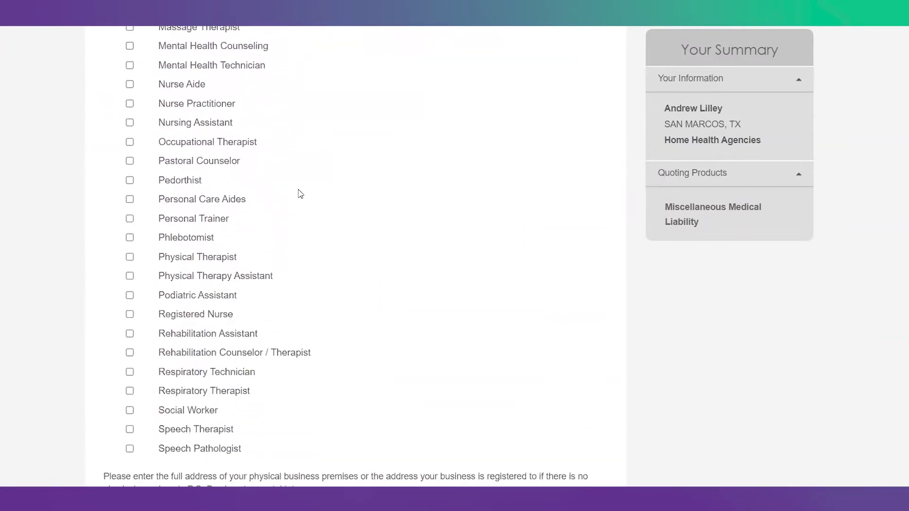
scroll(300, 193, "down", 1)
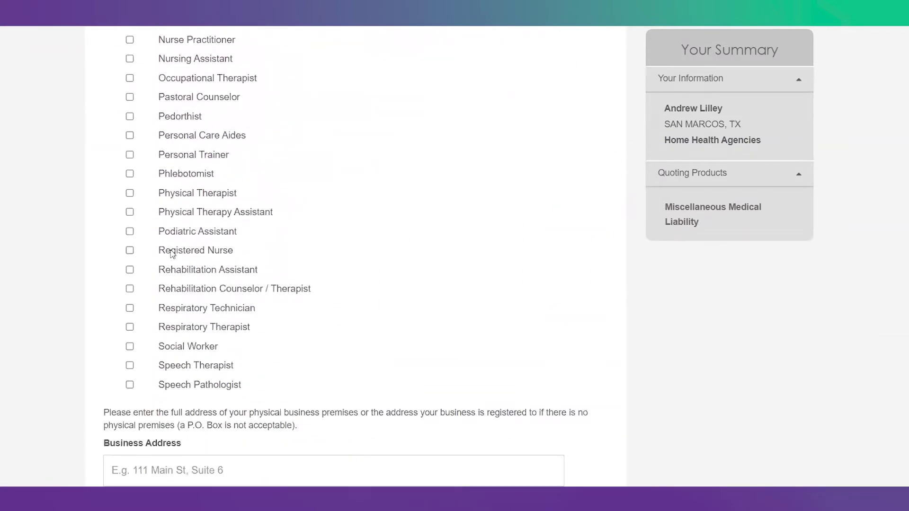
Step: Mark 'I don't provide any additional services' instead of Registered Nurse or Physical Therapist
left_click(130, 251)
left_click(130, 193)
scroll(283, 191, "up", 4)
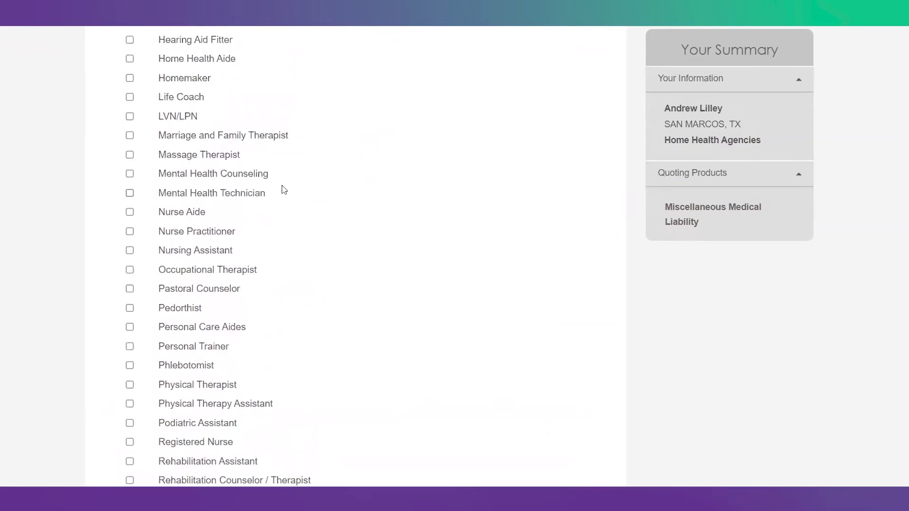
scroll(283, 190, "up", 7)
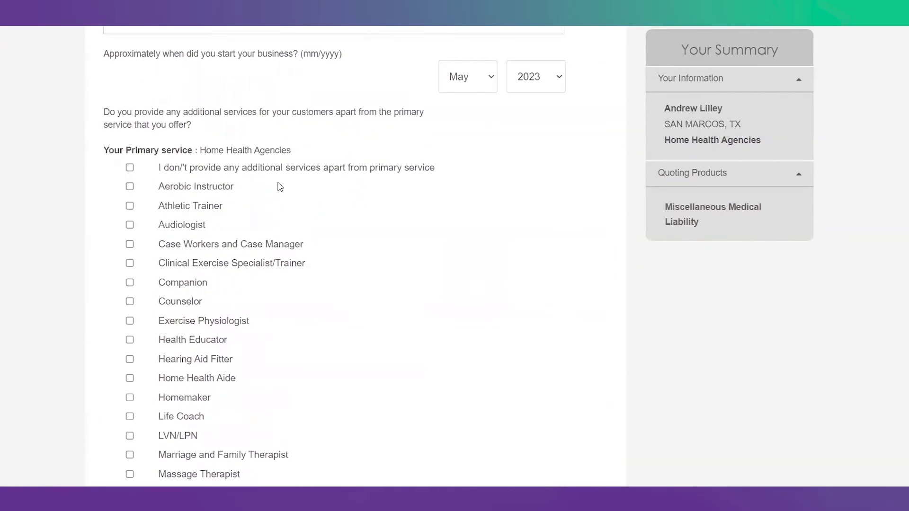
left_click(130, 167)
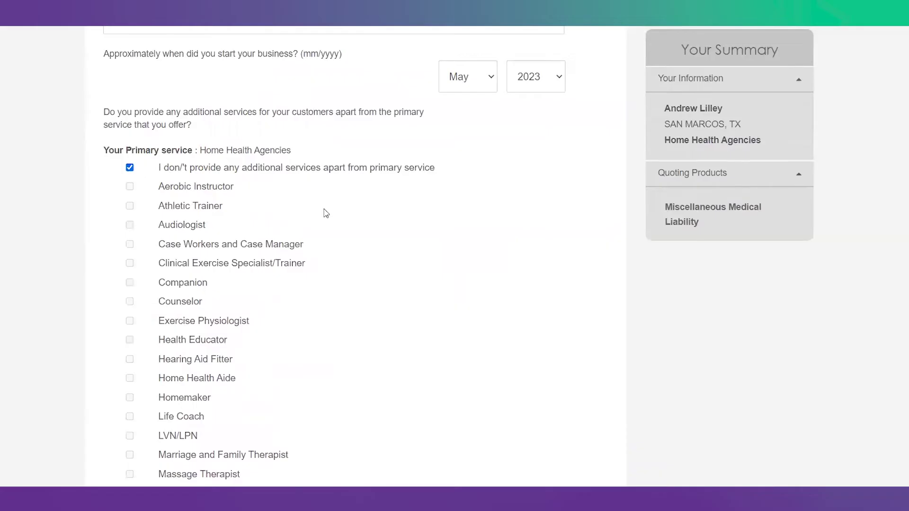
scroll(325, 213, "down", 15)
Step: Enter the street address 123 Main St and the business e-mail
left_click(257, 139)
type("123 Main St,")
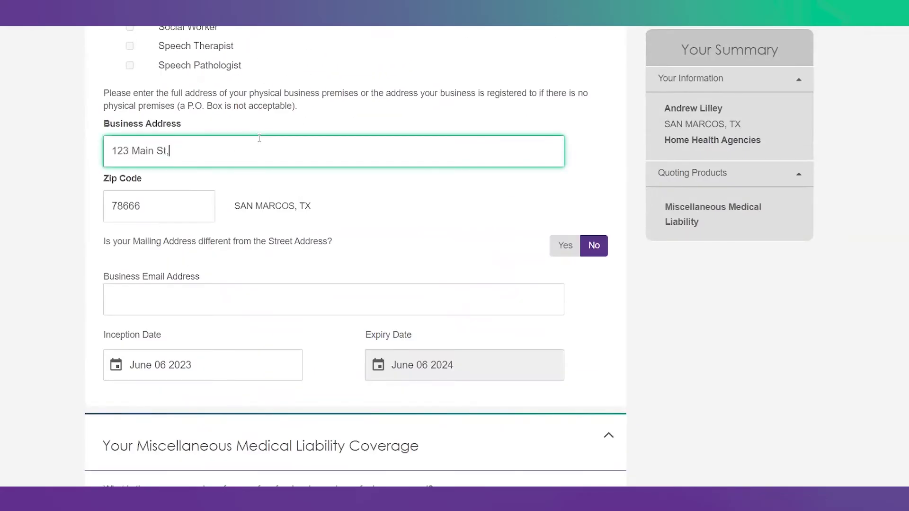
scroll(258, 138, "down", 1)
left_click(206, 228)
type("test@test11.com")
scroll(206, 228, "down", 1)
Step: Set the policy inception date to June 05 2023 after briefly trying July 04
left_click(133, 237)
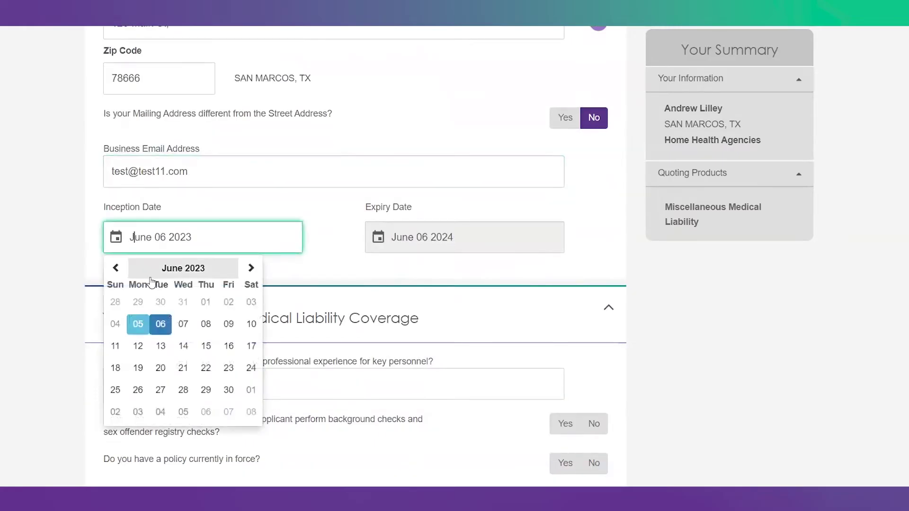
left_click(136, 322)
left_click(175, 242)
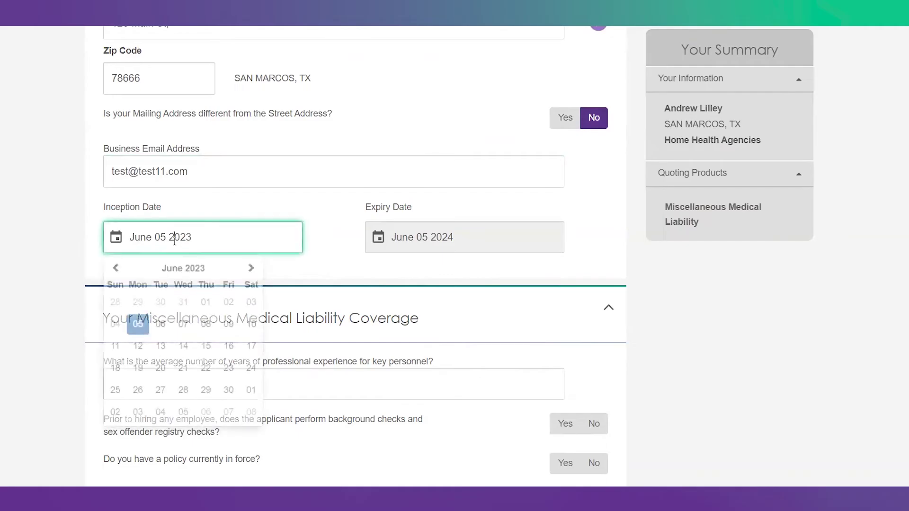
left_click(260, 271)
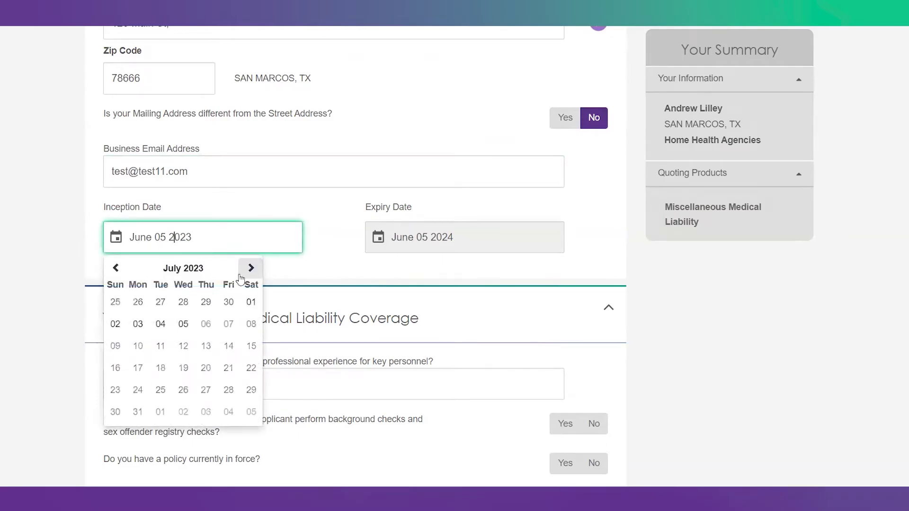
left_click(160, 324)
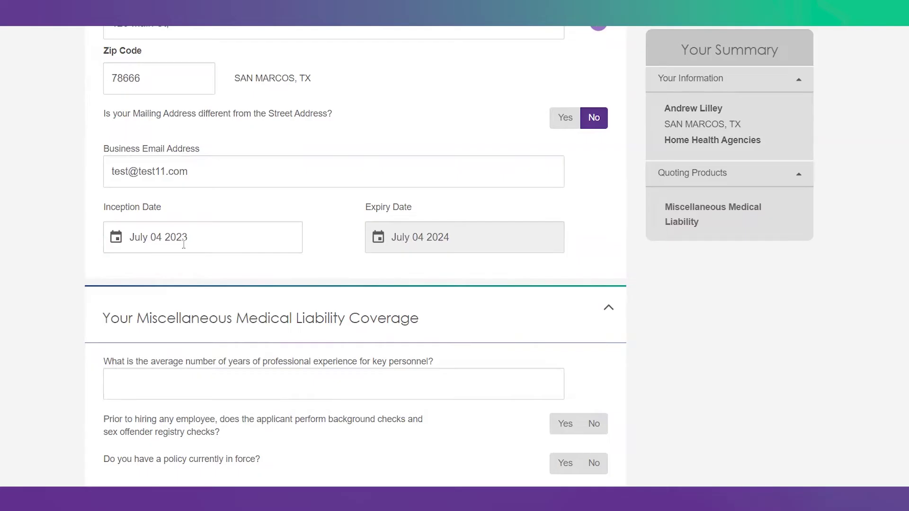
left_click(184, 244)
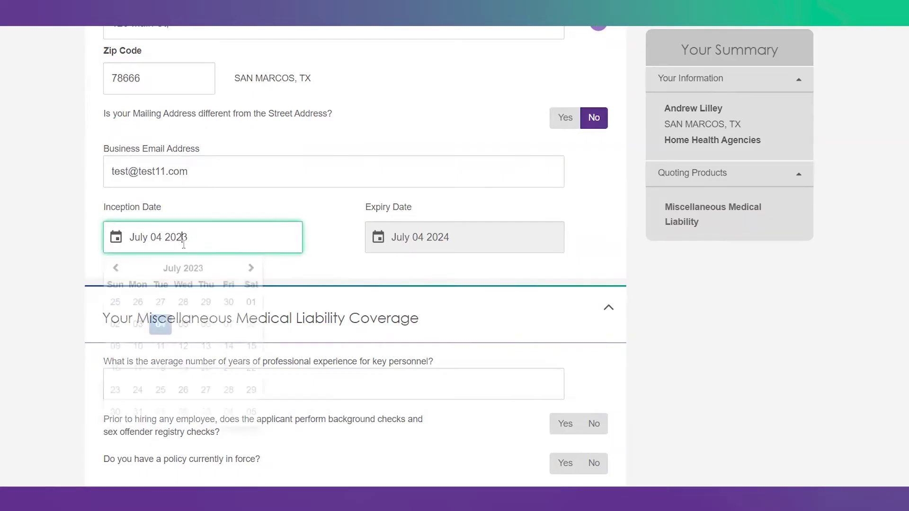
left_click(116, 268)
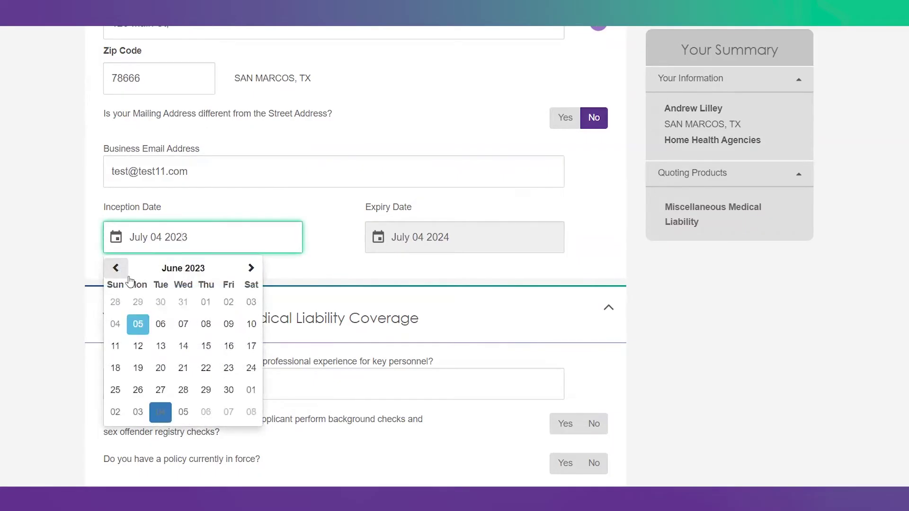
left_click(138, 325)
scroll(180, 258, "down", 4)
Step: Enter 10 years of experience and answer Yes to pre-hire background checks
left_click(208, 198)
type("10")
scroll(215, 200, "down", 1)
left_click(565, 168)
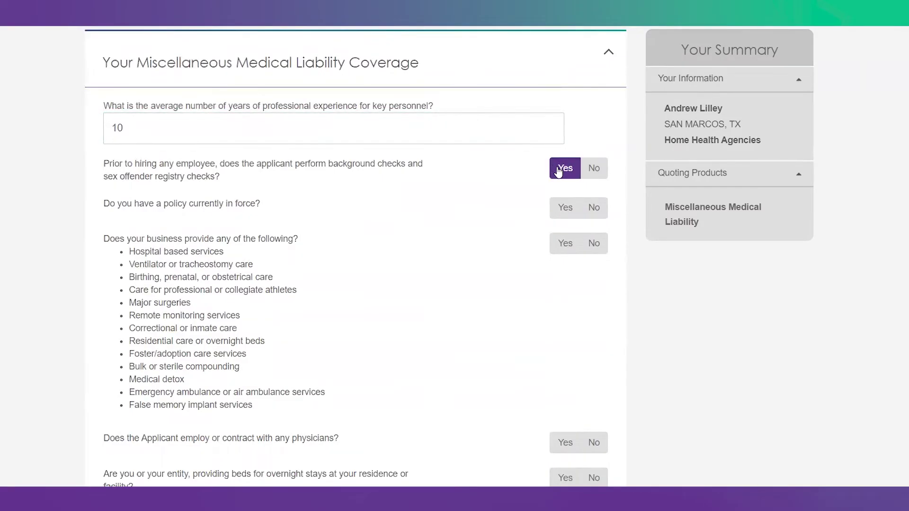
Step: Answer No to a policy currently in force and No to the high-risk services
left_click(560, 210)
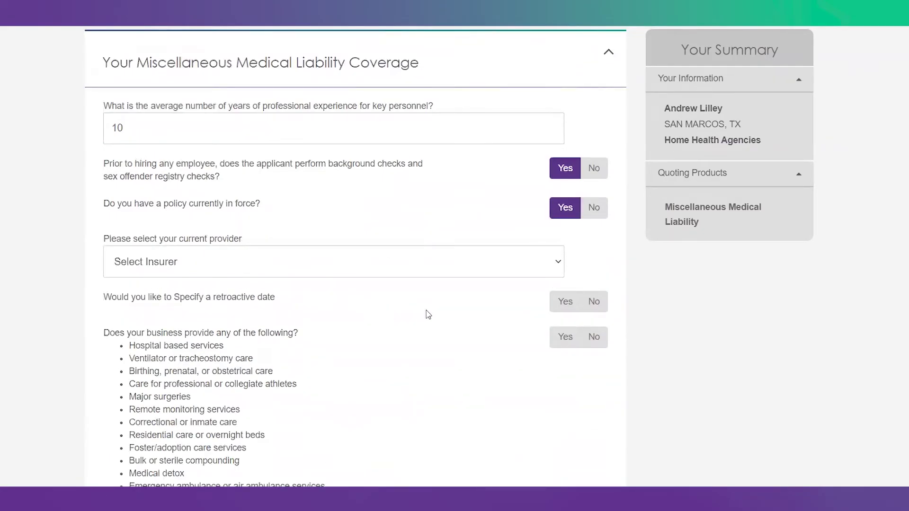
left_click(563, 305)
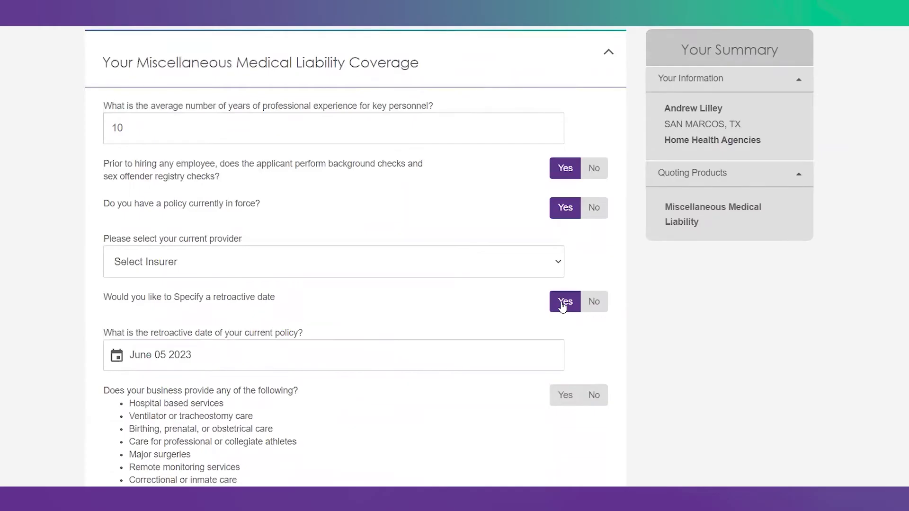
left_click(594, 208)
left_click(594, 243)
scroll(486, 313, "down", 1)
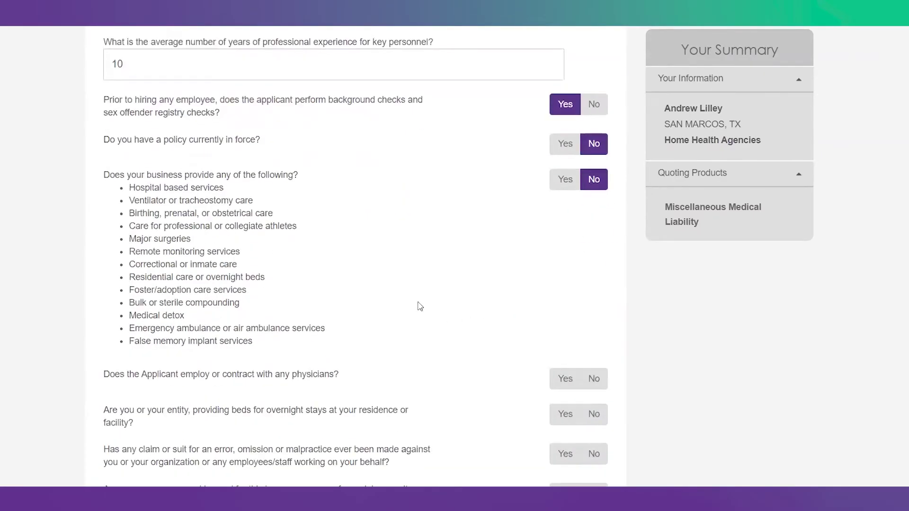
Step: Answer No to employing physicians and No to providing overnight beds
left_click_drag(254, 343, 127, 187)
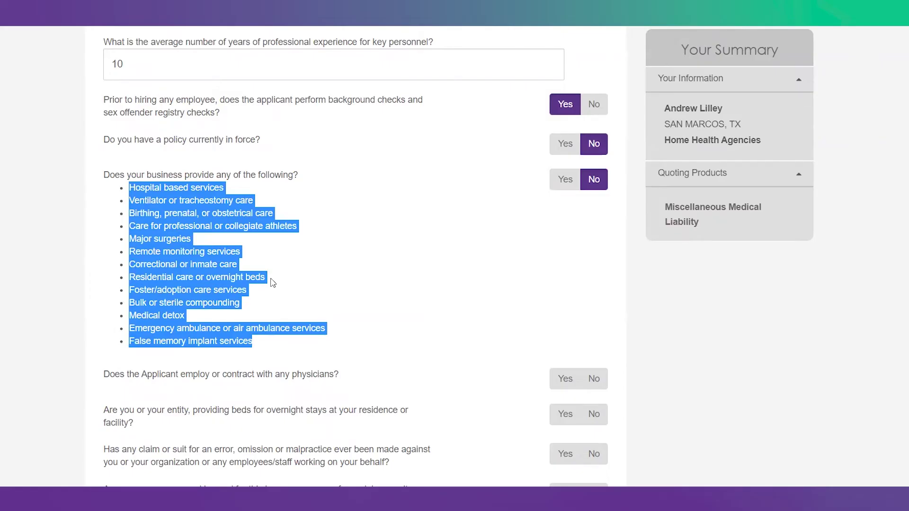
scroll(596, 251, "down", 3)
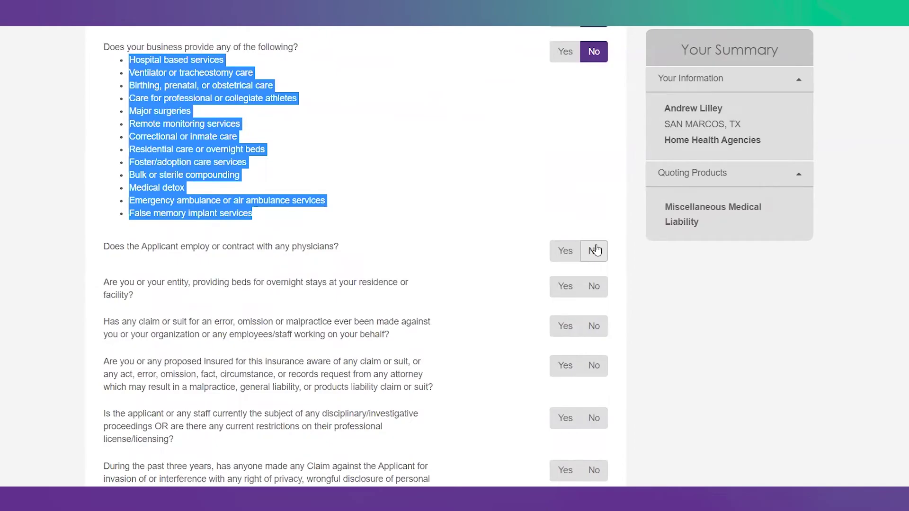
left_click(564, 250)
left_click(564, 289)
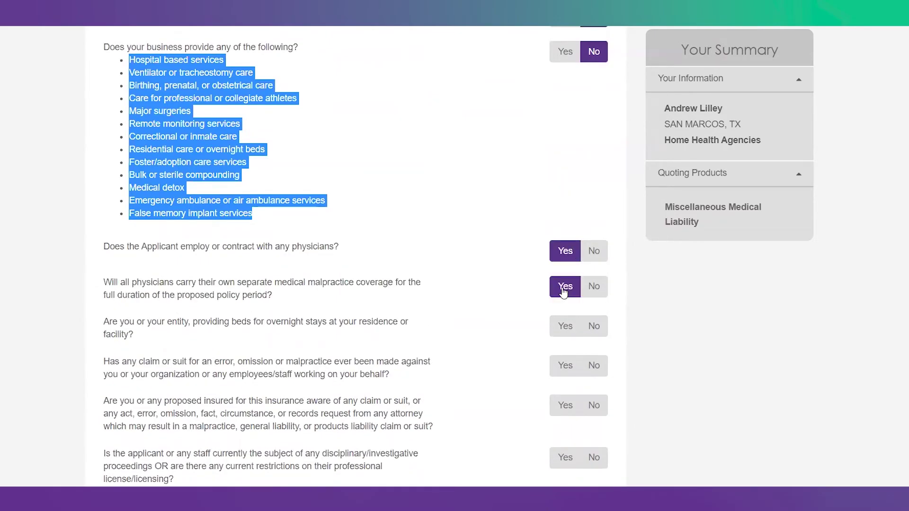
left_click(597, 254)
left_click(587, 286)
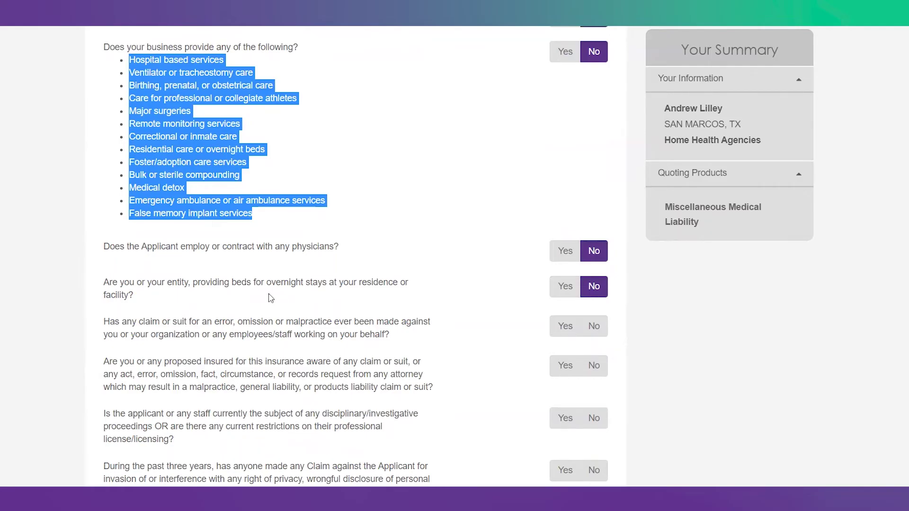
Step: Answer No to past claims or suits and to awareness of potential claims
left_click(273, 155)
left_click_drag(272, 155, 129, 153)
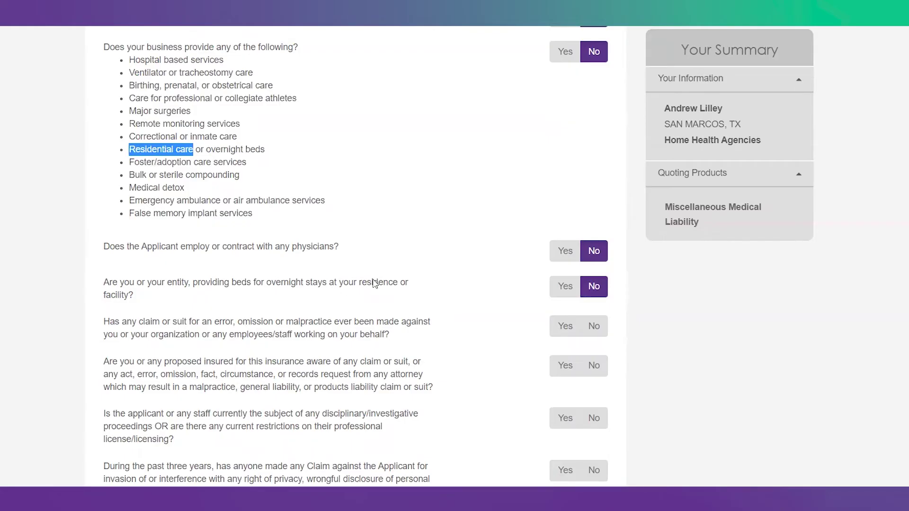
scroll(534, 305, "down", 4)
left_click(590, 134)
left_click(594, 173)
Step: Answer No to disciplinary proceedings and past privacy claims
left_click(592, 229)
left_click(597, 280)
scroll(599, 280, "down", 3)
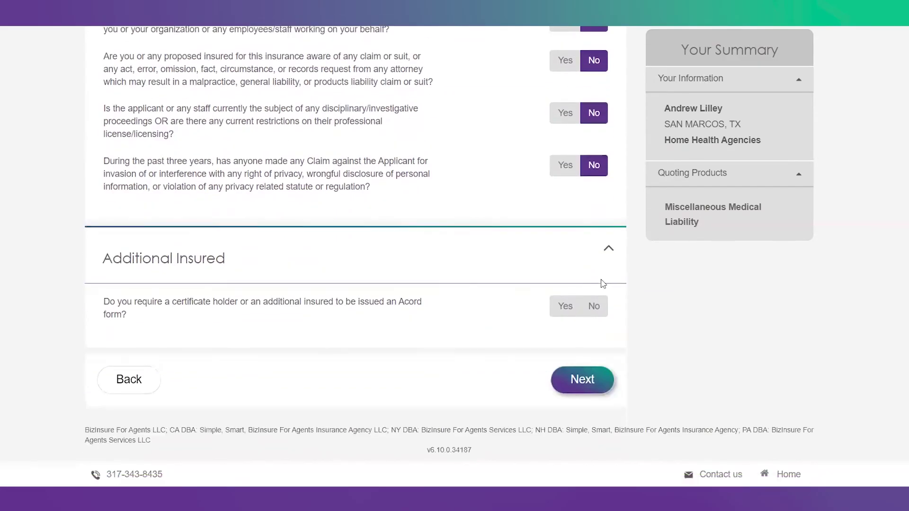
Step: Request an additional insured on an Acord form and step through its fields and standard wording
left_click(564, 306)
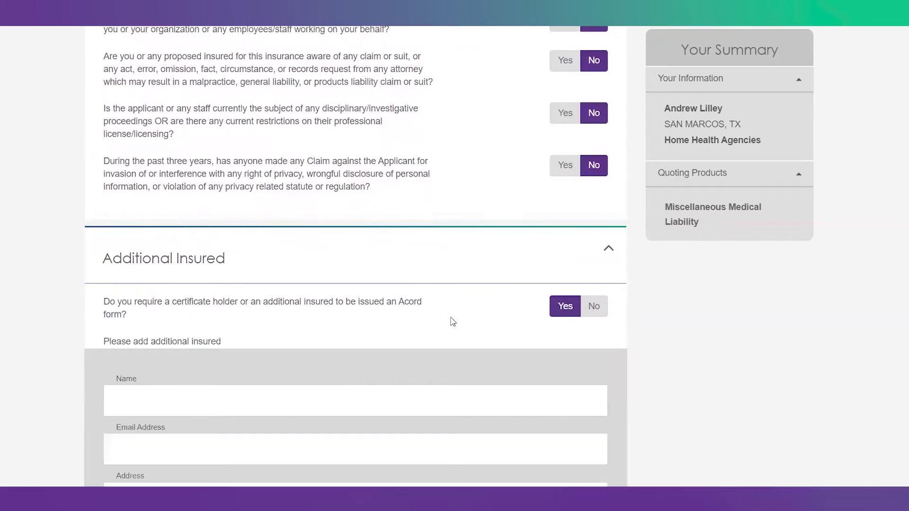
scroll(451, 321, "down", 4)
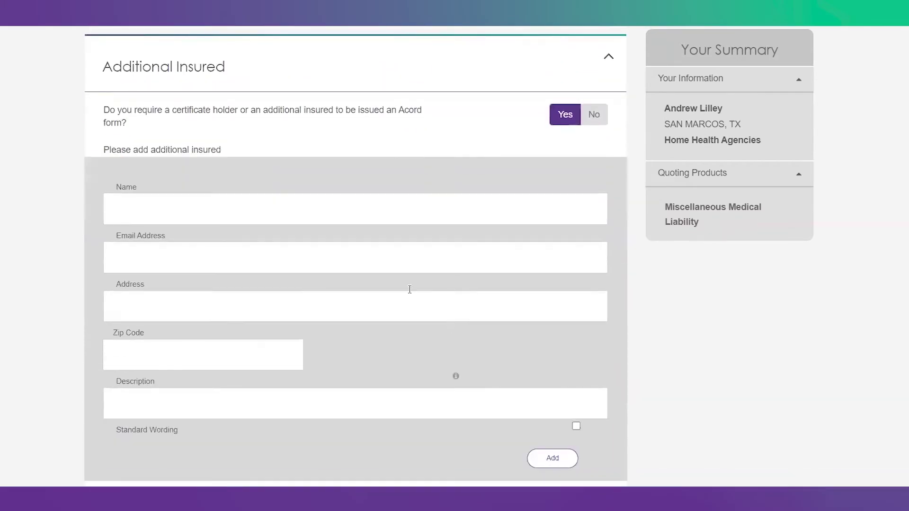
left_click(117, 208)
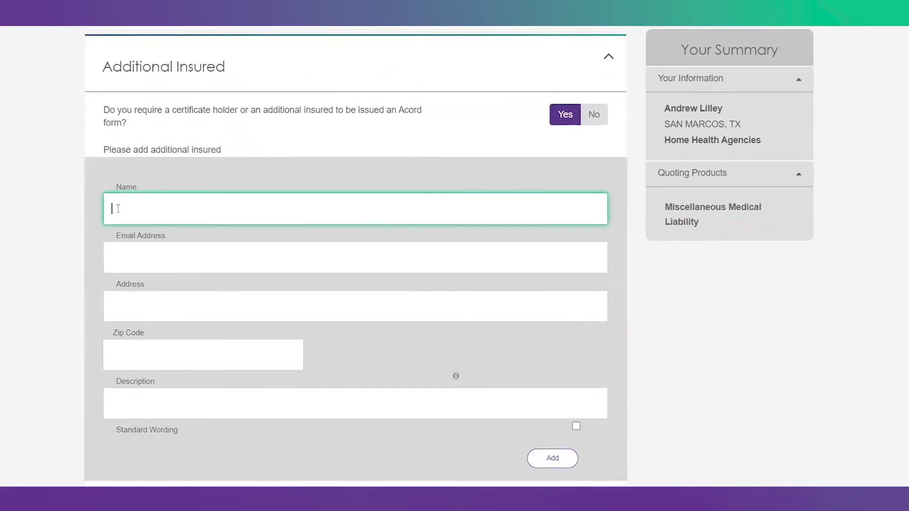
left_click(116, 257)
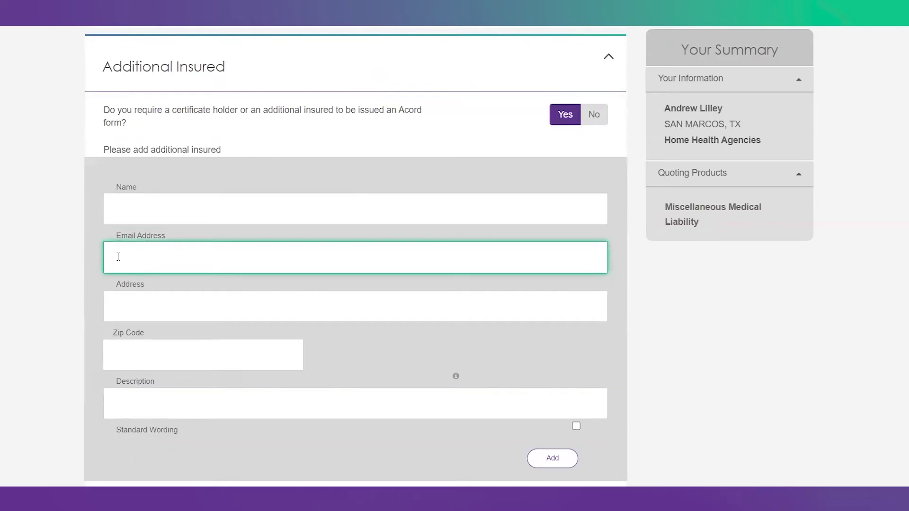
left_click(122, 309)
left_click(121, 358)
left_click(146, 394)
scroll(151, 393, "down", 3)
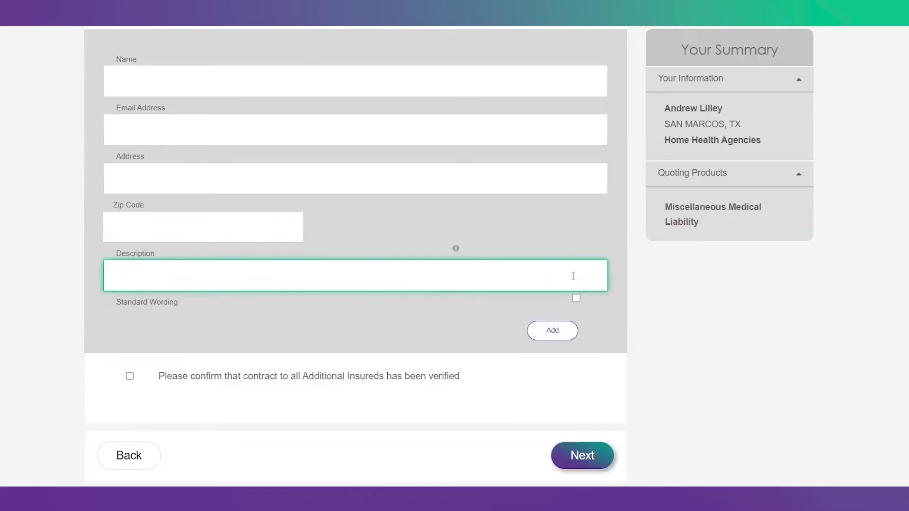
left_click(576, 298)
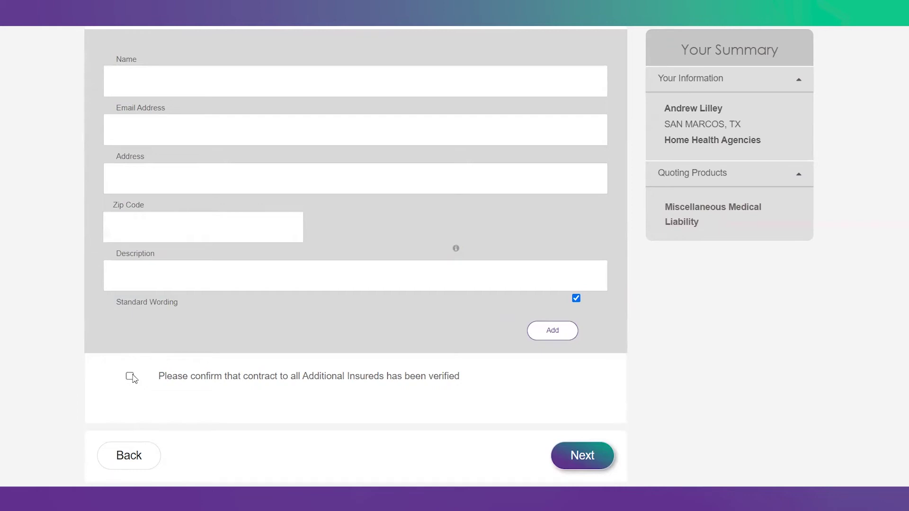
Step: Decline the additional insured and submit the answers to get quotes
scroll(503, 298, "up", 5)
left_click(595, 234)
left_click(589, 369)
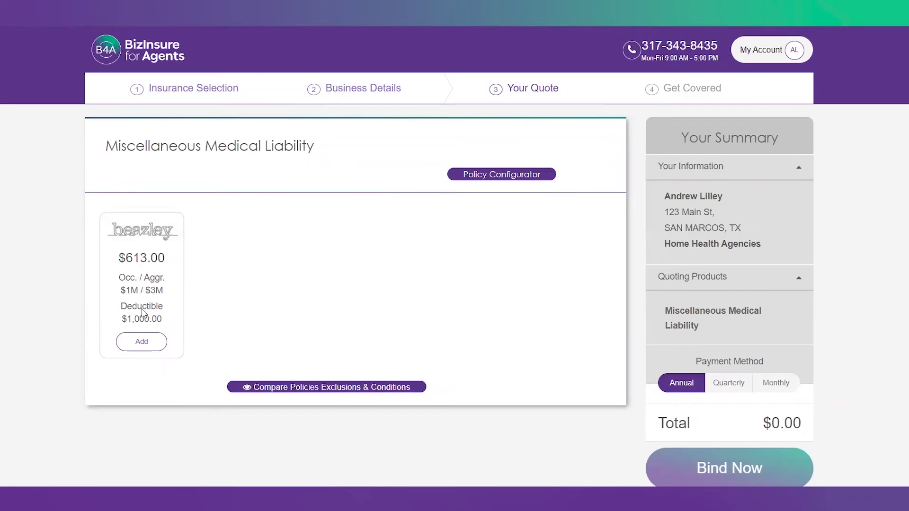
Step: Add the $613.00 Beazley quote and review the policy comparison and Beazley wording
left_click(138, 345)
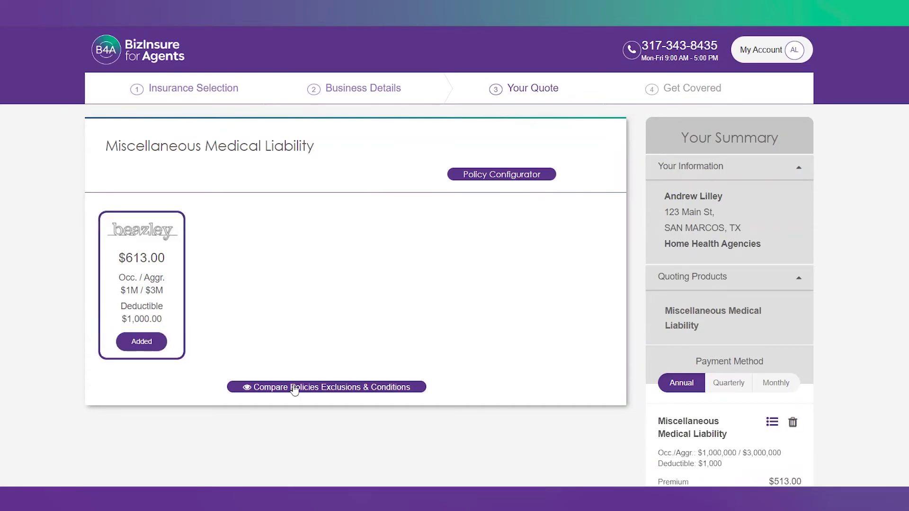
left_click(293, 388)
scroll(296, 388, "down", 3)
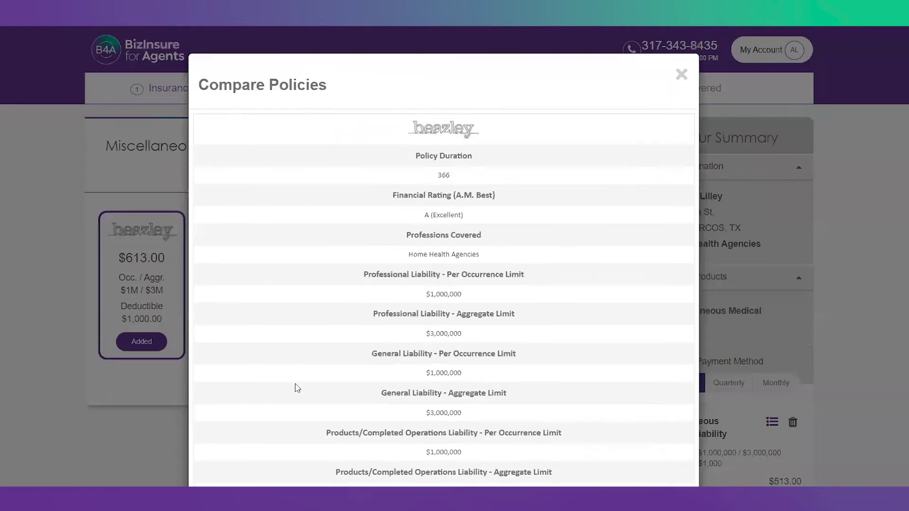
scroll(297, 388, "down", 7)
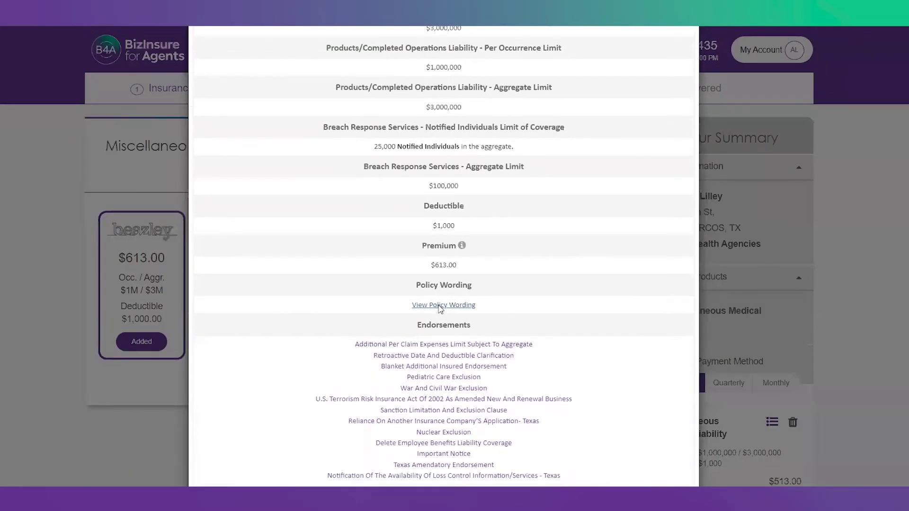
left_click(440, 306)
scroll(322, 267, "down", 3)
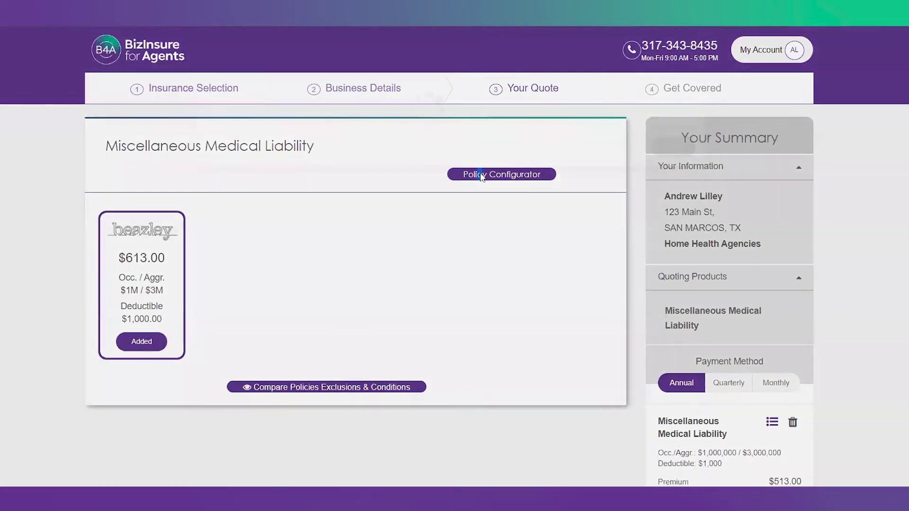
Step: Set the Beazley deductible to $500, keeping the $1,000,000 / $3,000,000 limits
left_click(481, 175)
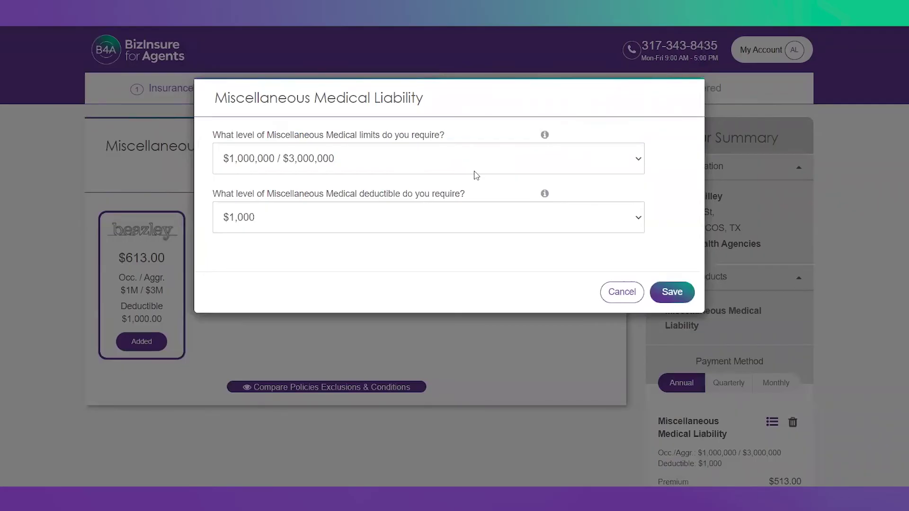
left_click(446, 168)
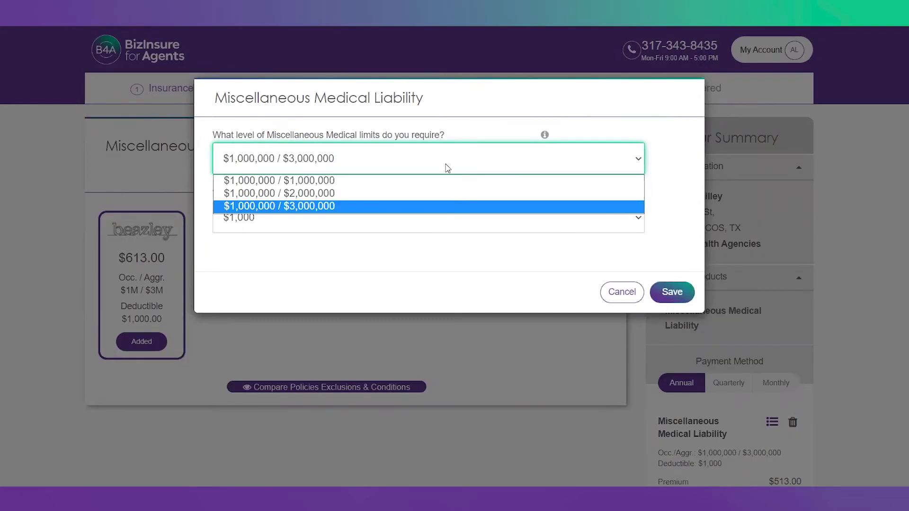
left_click(464, 134)
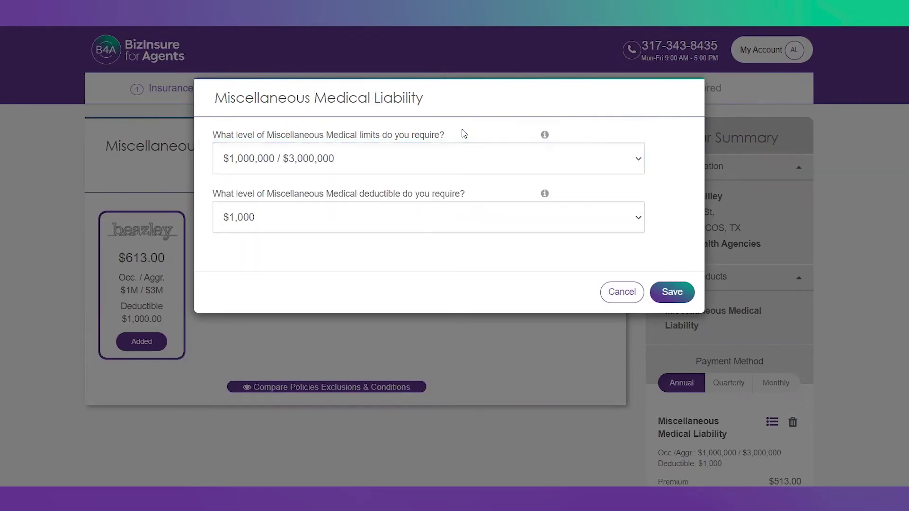
left_click(306, 215)
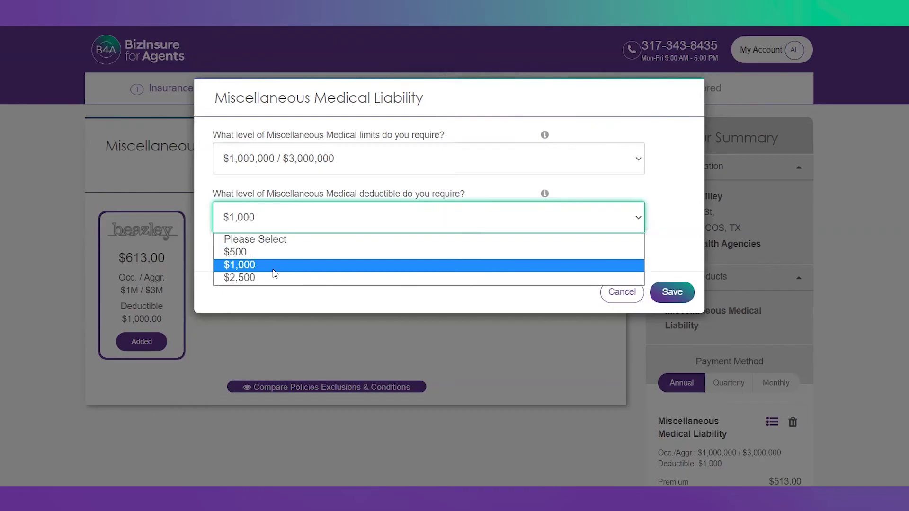
left_click(285, 221)
left_click(284, 220)
left_click(276, 254)
left_click(670, 296)
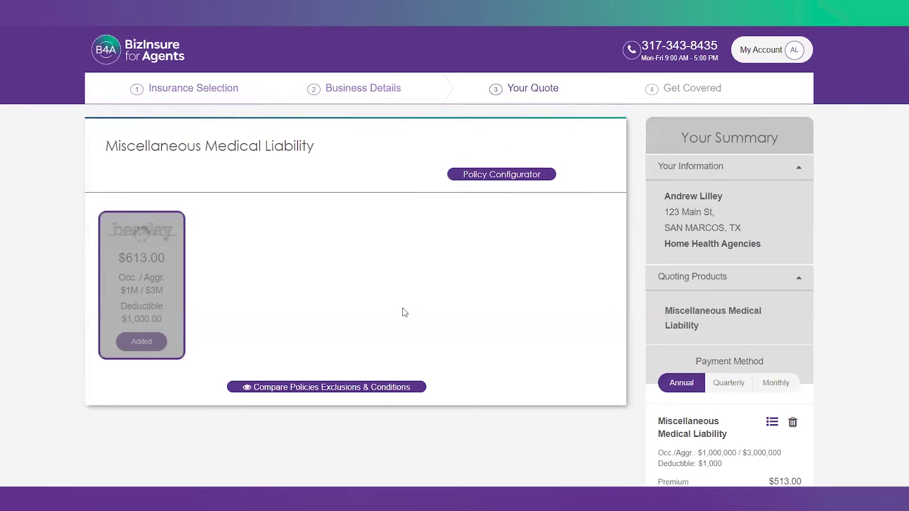
Step: Check the quote card shows $613.00 with a $500.00 deductible
left_click_drag(172, 263, 122, 266)
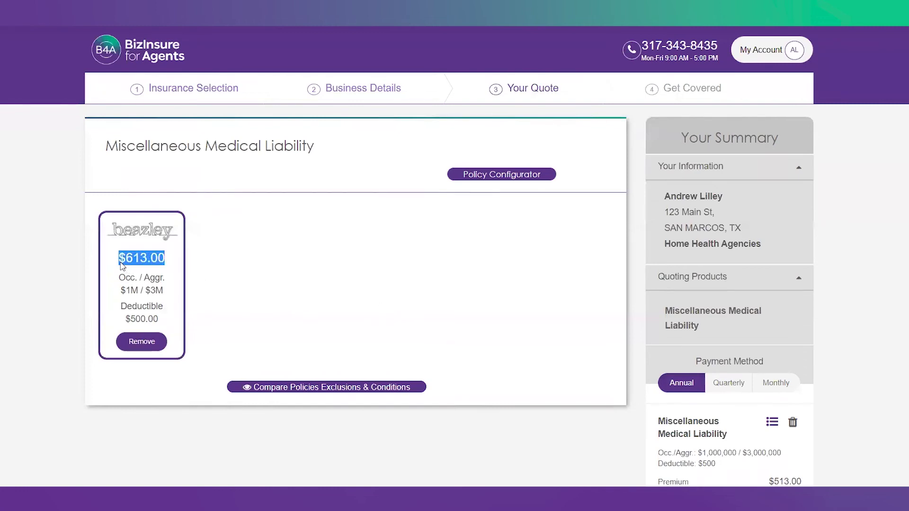
left_click(159, 322)
left_click_drag(135, 314, 119, 307)
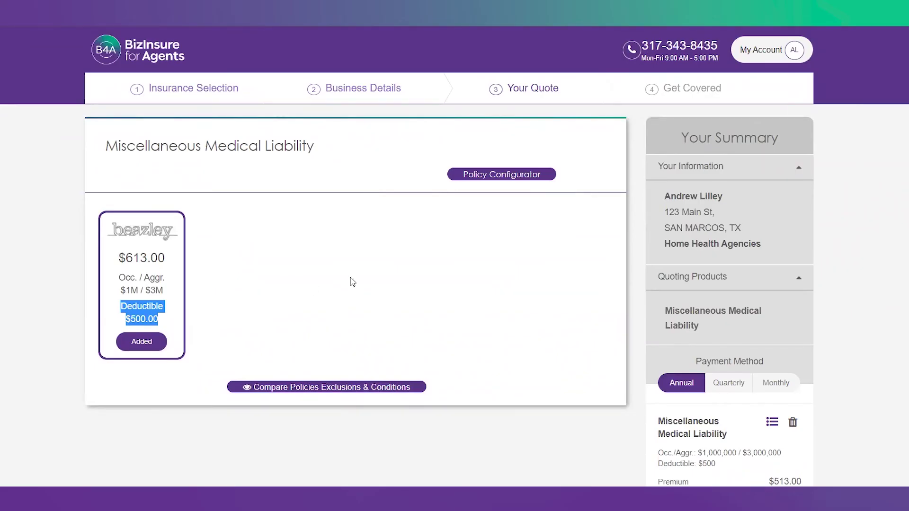
scroll(517, 273, "down", 5)
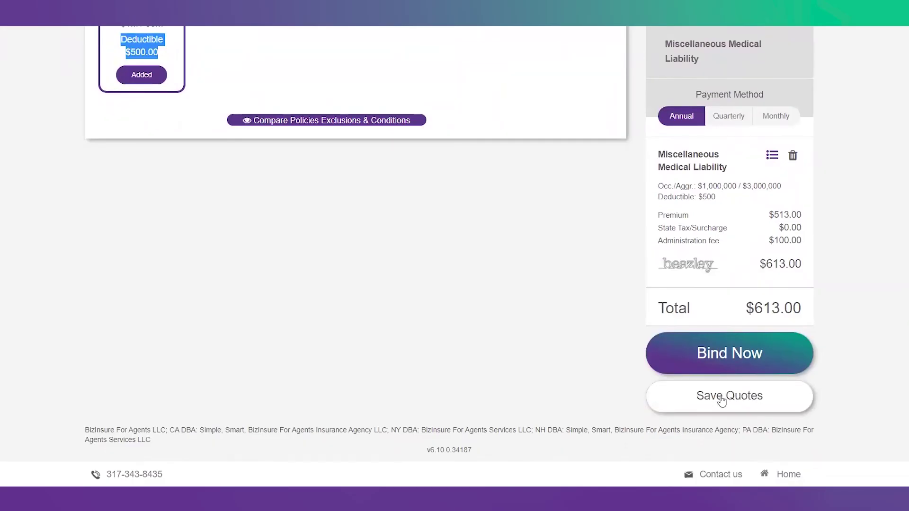
Step: Save the Beazley quote with the end of the default quote name removed
left_click(721, 401)
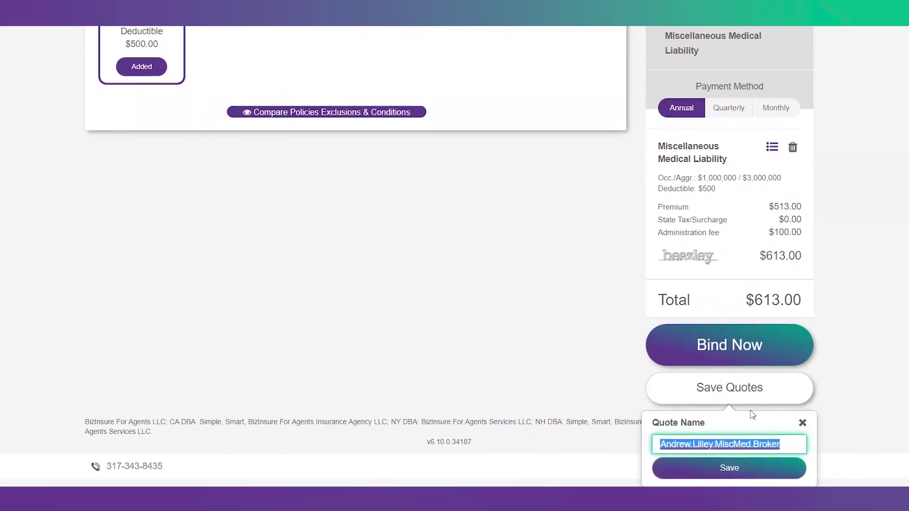
left_click_drag(777, 436, 695, 444)
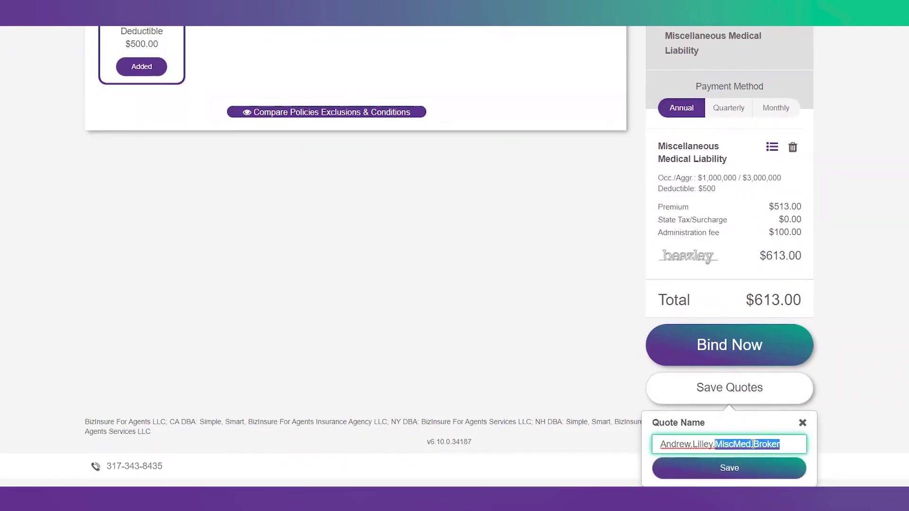
key("BackSpace")
left_click(763, 467)
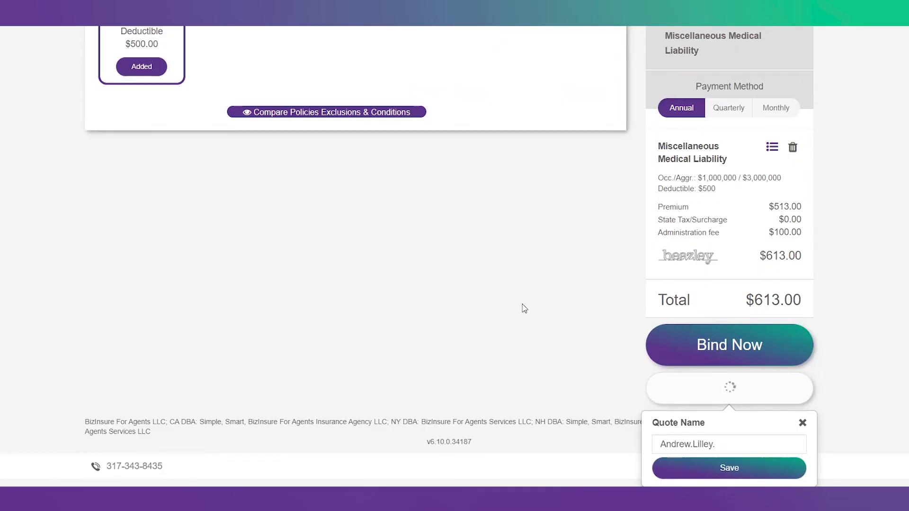
scroll(525, 309, "up", 4)
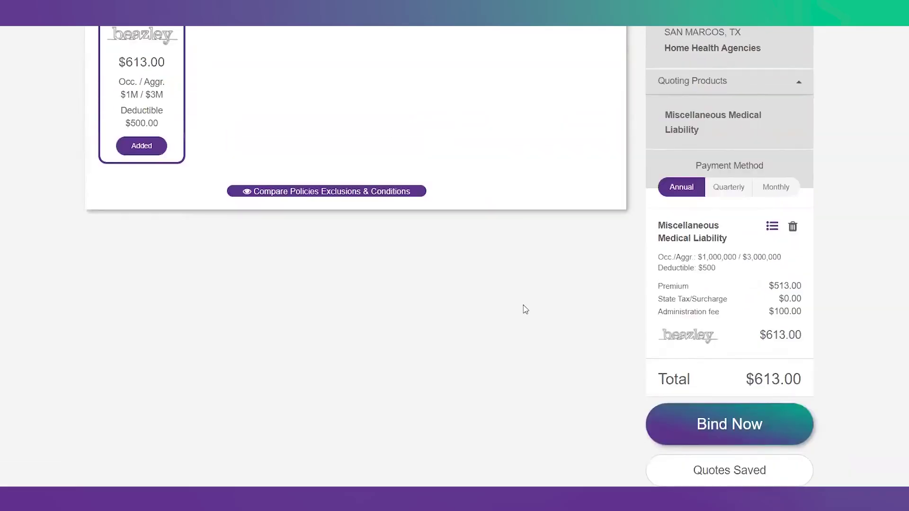
scroll(525, 309, "down", 1)
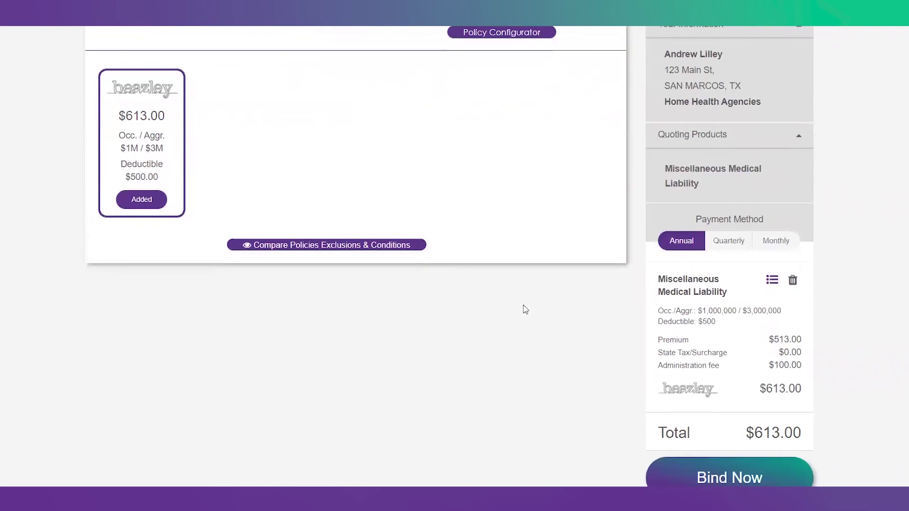
Step: Change the Beazley quote from the $613.00 total to monthly: $42.25 per month after $228.25 down
left_click_drag(747, 433, 801, 432)
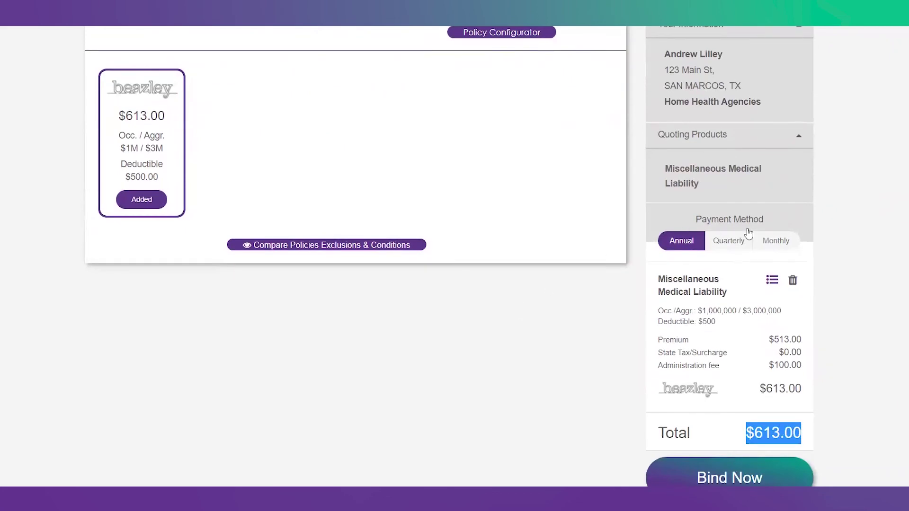
left_click(723, 242)
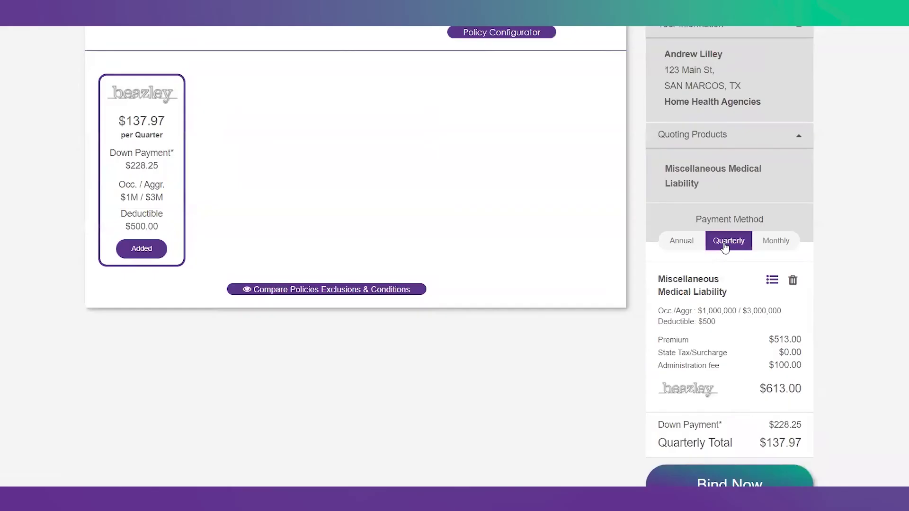
left_click(771, 242)
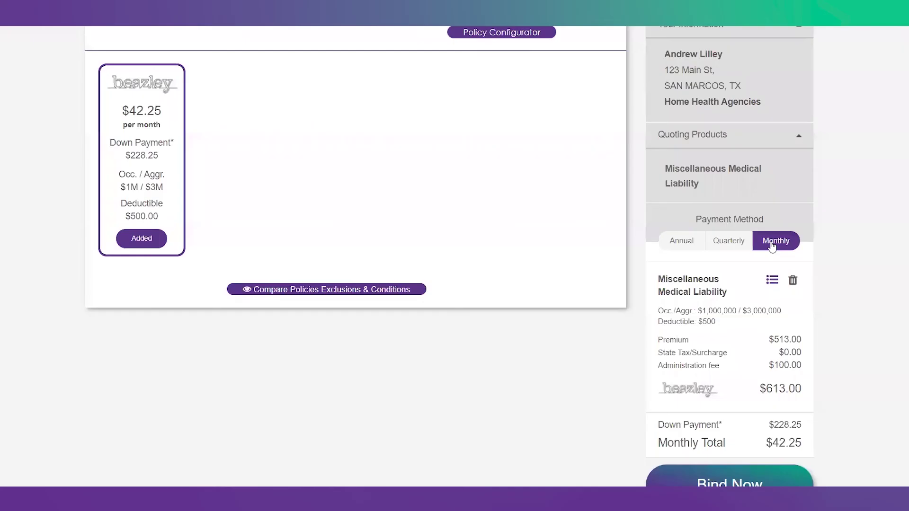
left_click_drag(765, 443, 800, 446)
left_click(803, 448)
triple_click(804, 447)
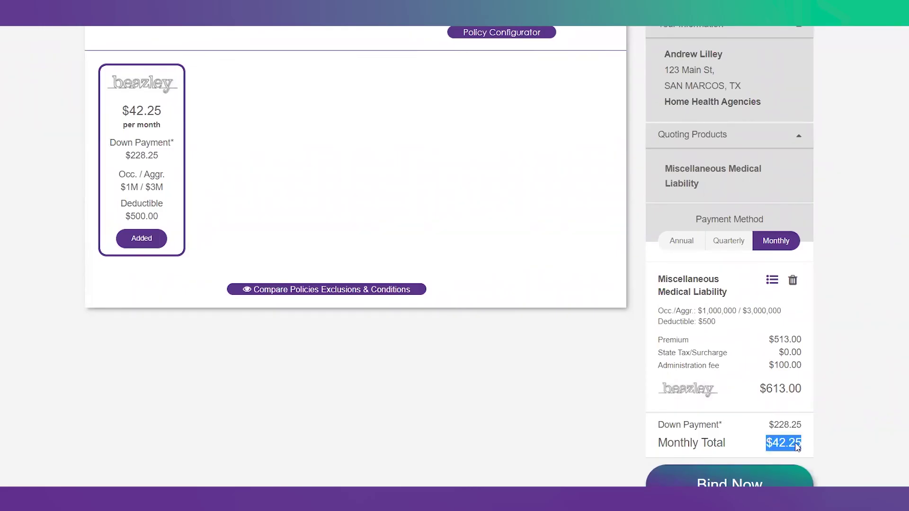
left_click(414, 347)
scroll(414, 346, "down", 3)
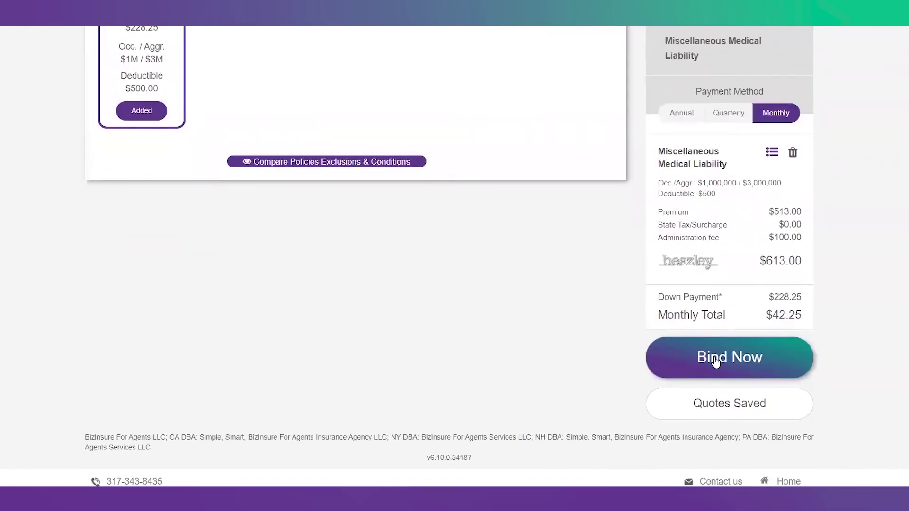
Step: Proceed to Bind Now and review the insured business and finance loan details
left_click(715, 361)
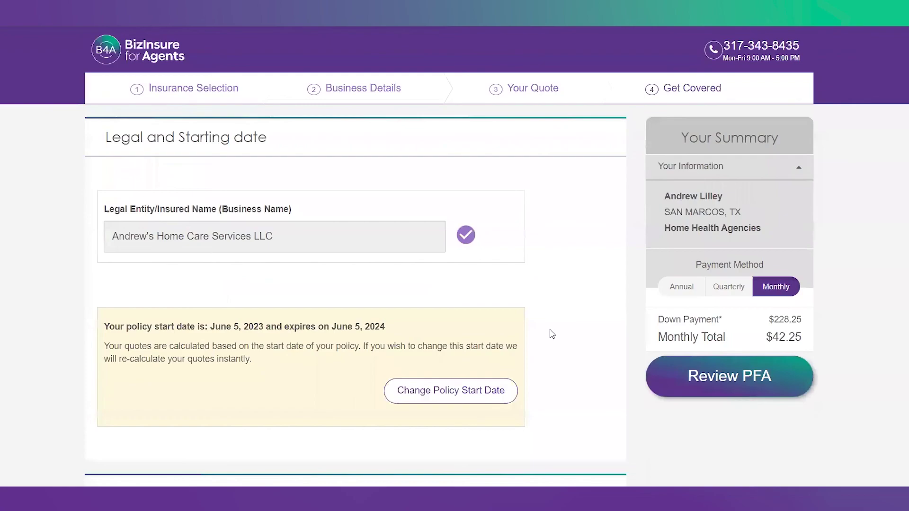
left_click_drag(284, 237, 112, 236)
scroll(245, 270, "down", 4)
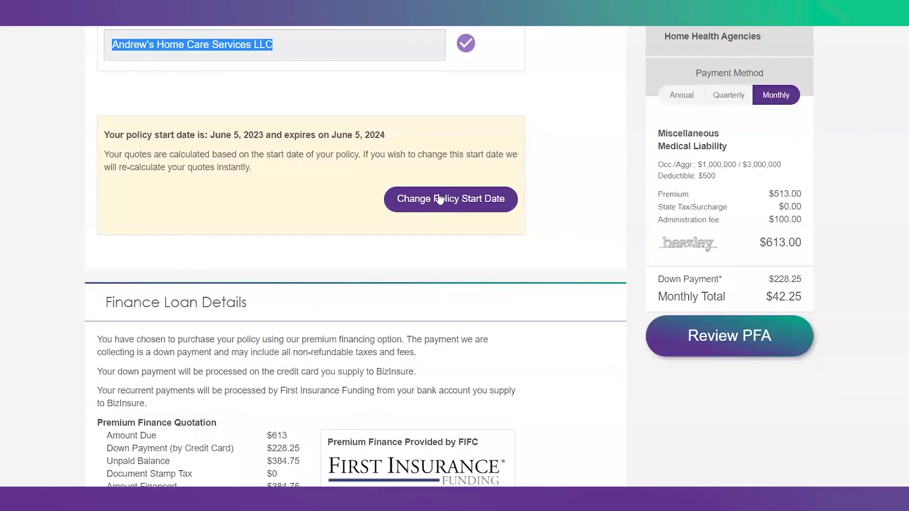
Step: Switch payment back to Annual, review the card, fee agreement and review sections, then try binding
left_click(674, 96)
scroll(618, 178, "down", 5)
left_click(234, 163)
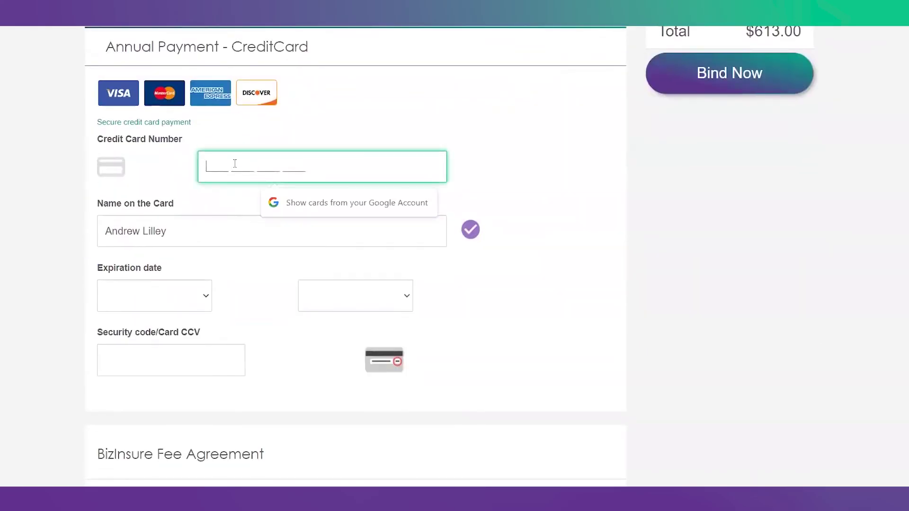
scroll(353, 165, "down", 8)
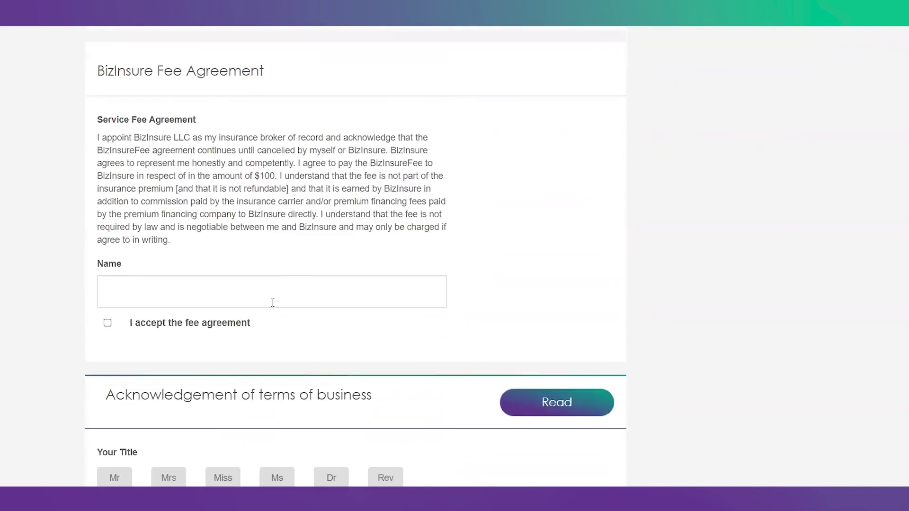
scroll(274, 301, "down", 13)
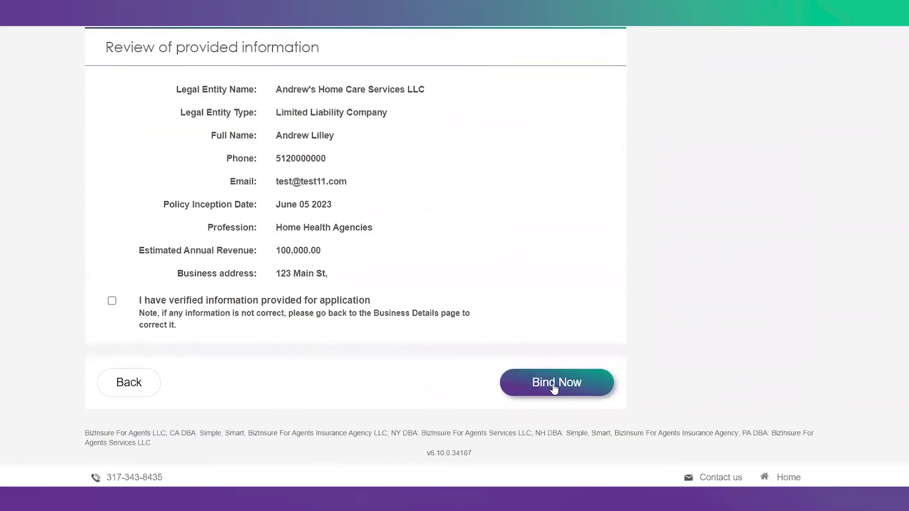
left_click(554, 383)
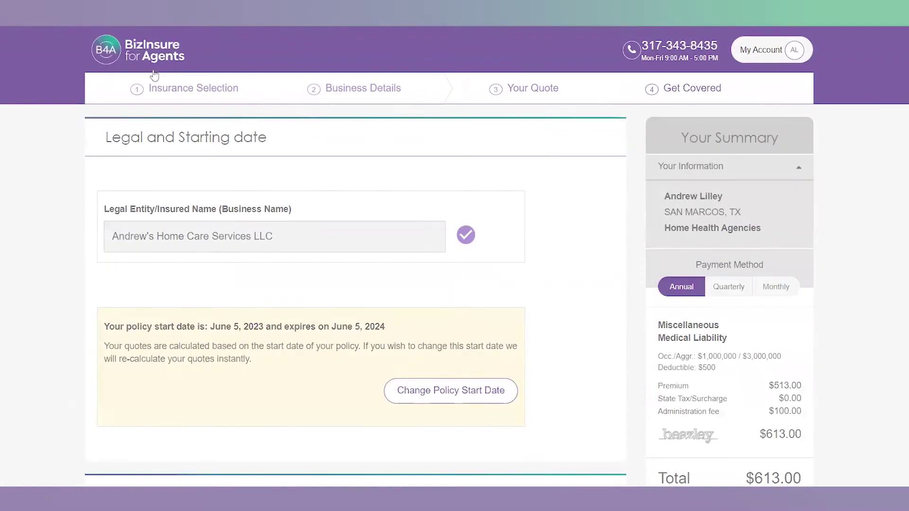
Step: Go from the account home to Saved Quotes and open Email Quote for the new quote
left_click(145, 48)
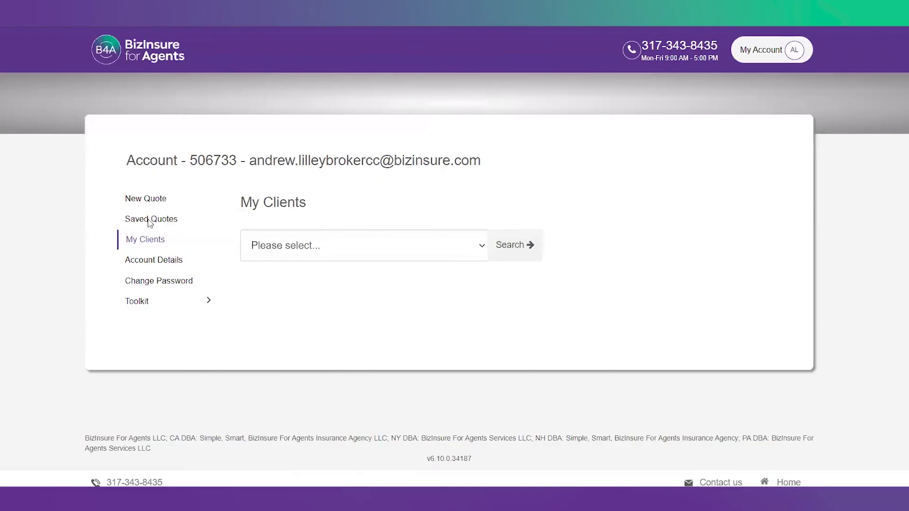
left_click(149, 220)
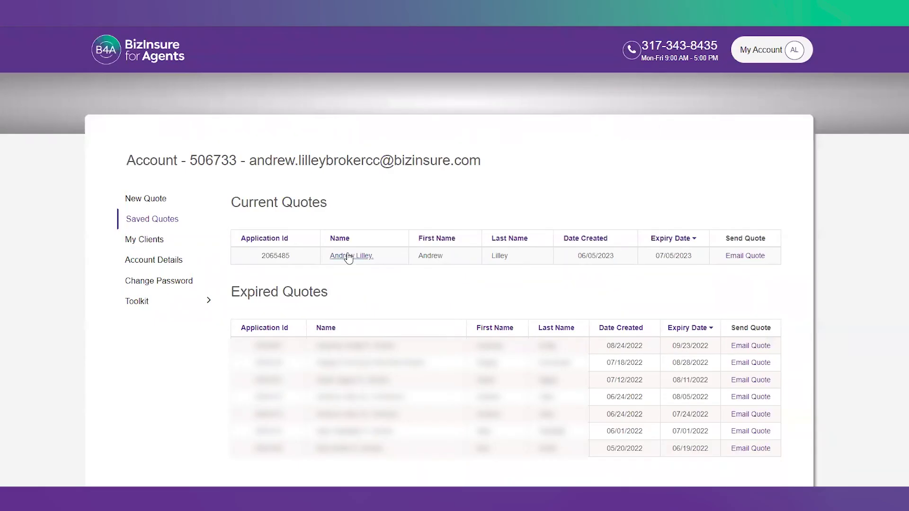
left_click(736, 257)
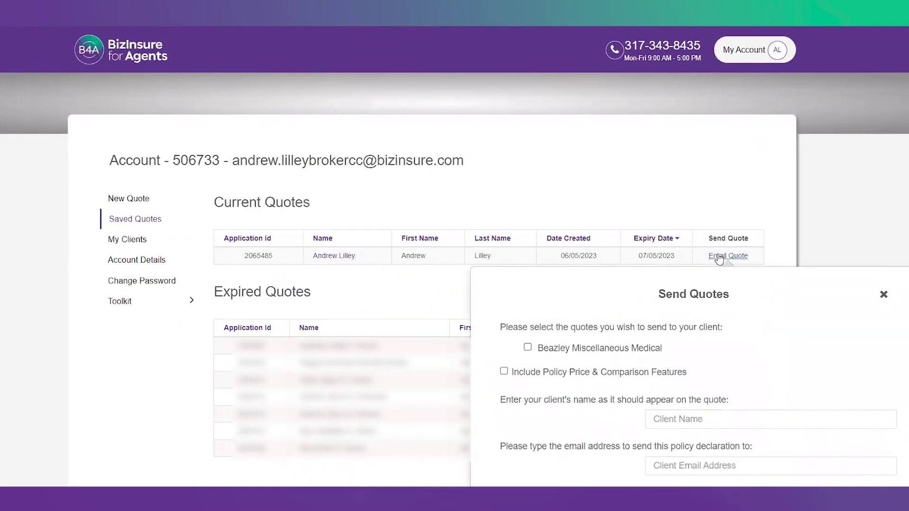
scroll(713, 272, "down", 2)
Step: Tick the Beazley Miscellaneous Medical quote and price/comparison options, then close Send Quotes without sending
left_click(527, 238)
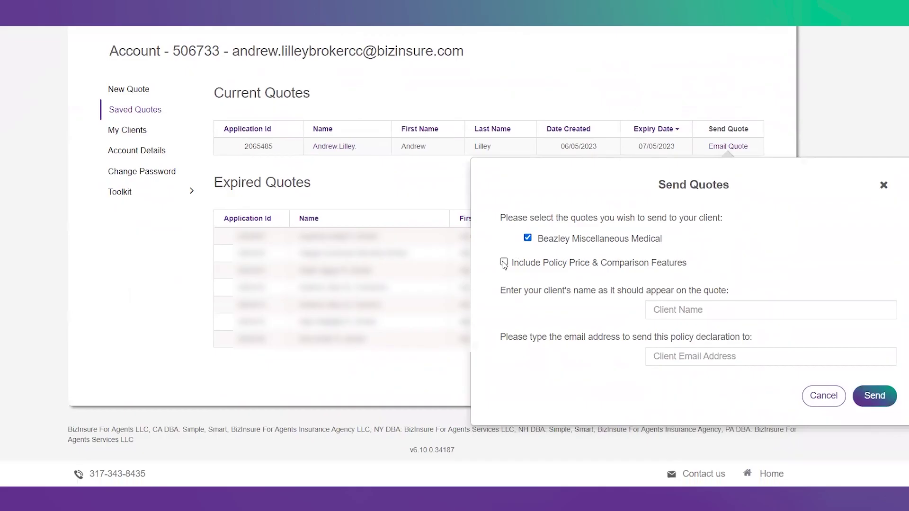
left_click(503, 263)
left_click(712, 334)
left_click(681, 384)
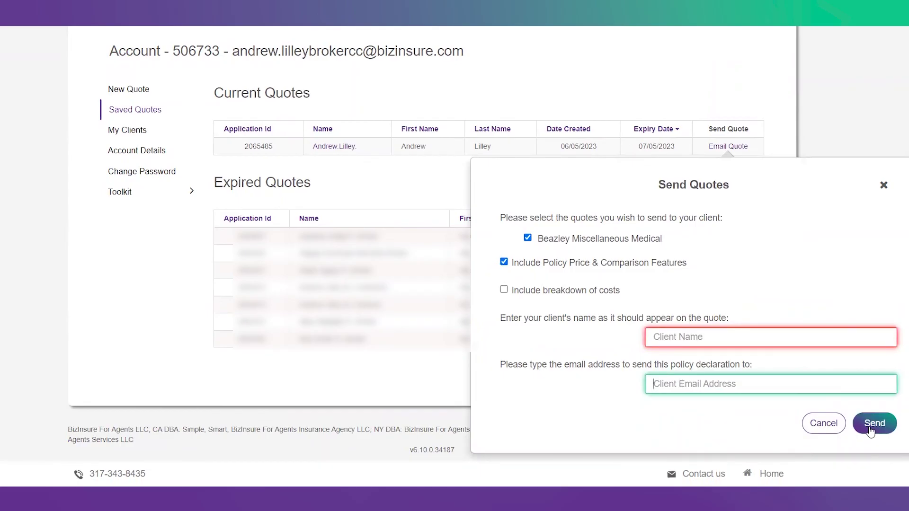
left_click(883, 186)
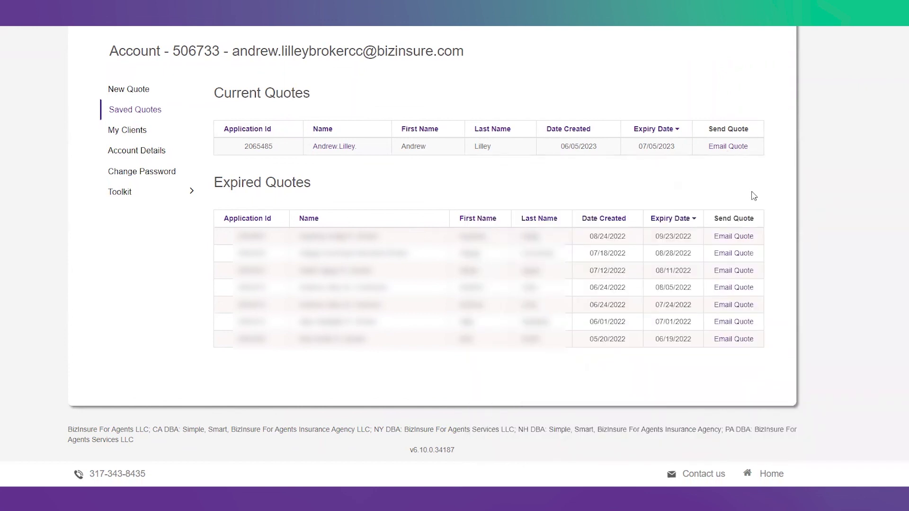